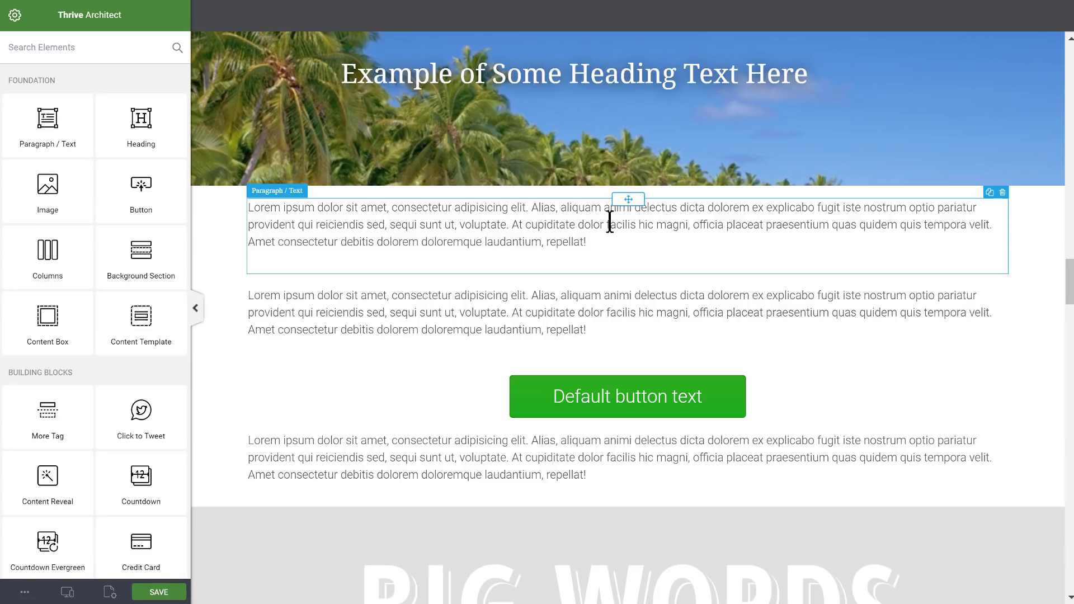
Multi-select the three paragraphs, the green button and the BIG WORDS section, then exit multi-select mode.
left_click(540, 249, "shift")
left_click(541, 302, "shift")
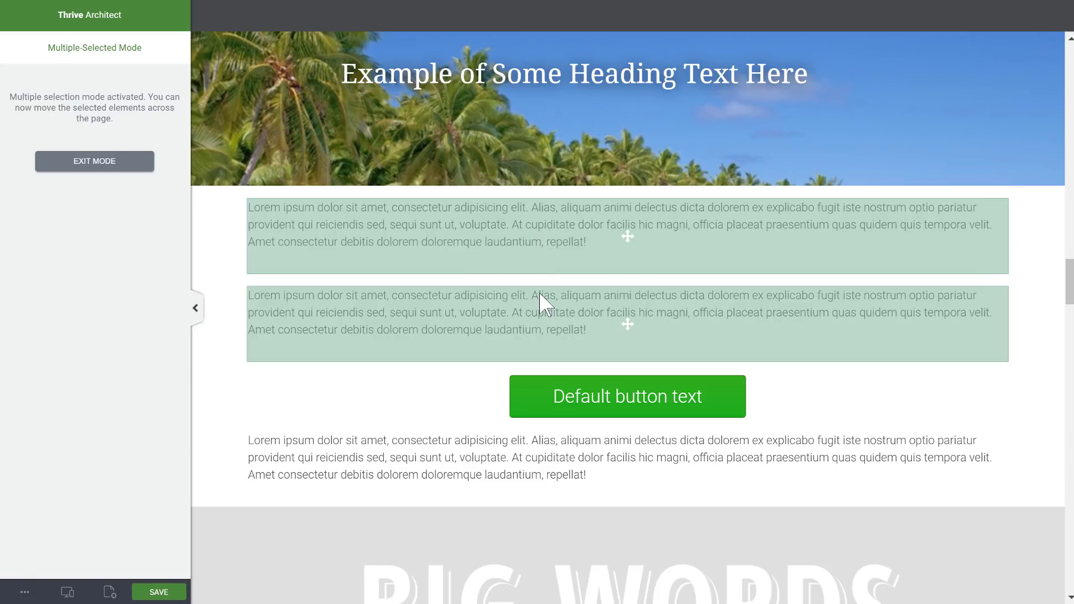
left_click(529, 458, "shift")
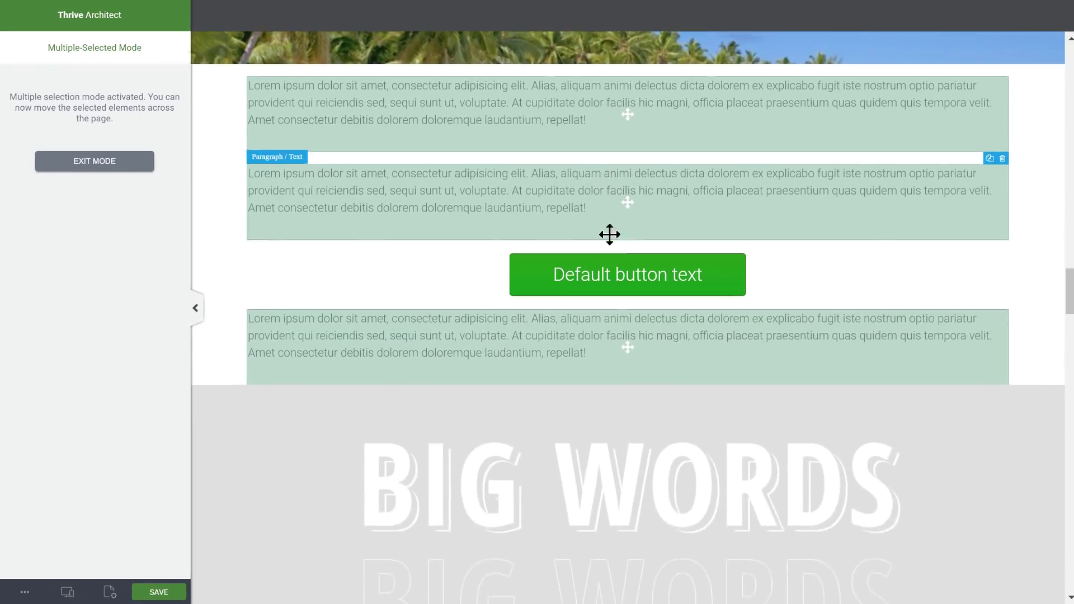
scroll(954, 442, "up", 1)
left_click(531, 316, "shift")
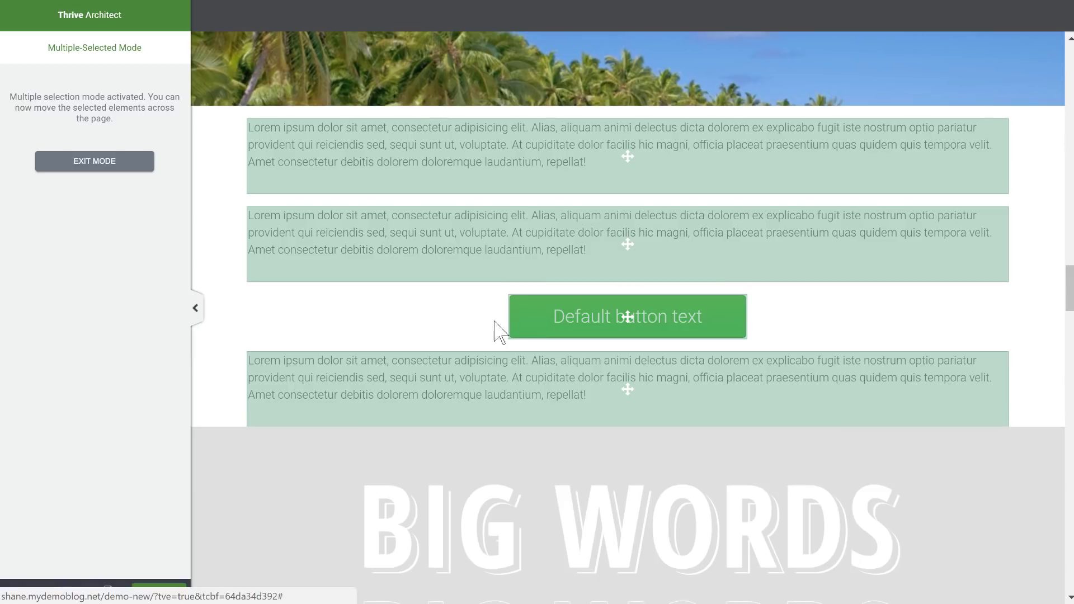
scroll(456, 295, "down", 3)
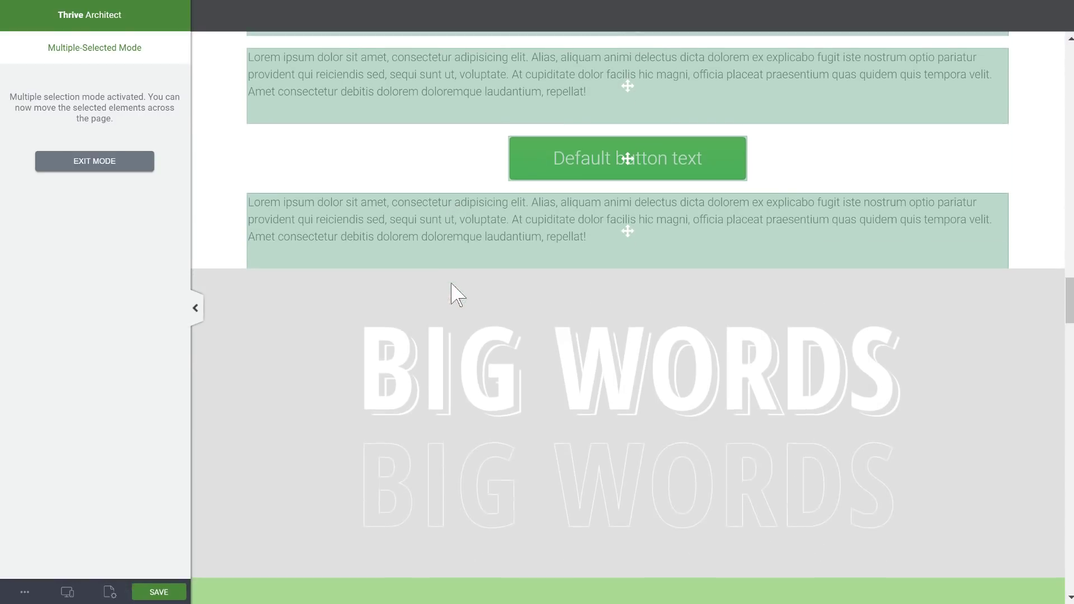
left_click(248, 310, "shift")
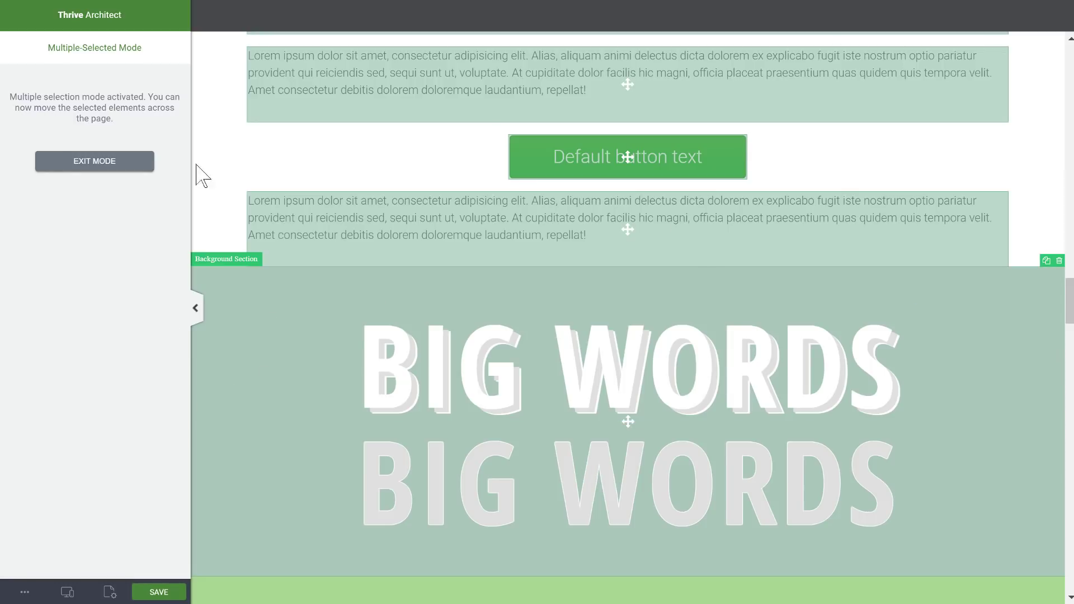
scroll(298, 148, "up", 2)
left_click(126, 167)
Move the first two paragraphs below the green button and exit multi-select mode.
scroll(476, 269, "up", 3)
scroll(565, 351, "down", 3)
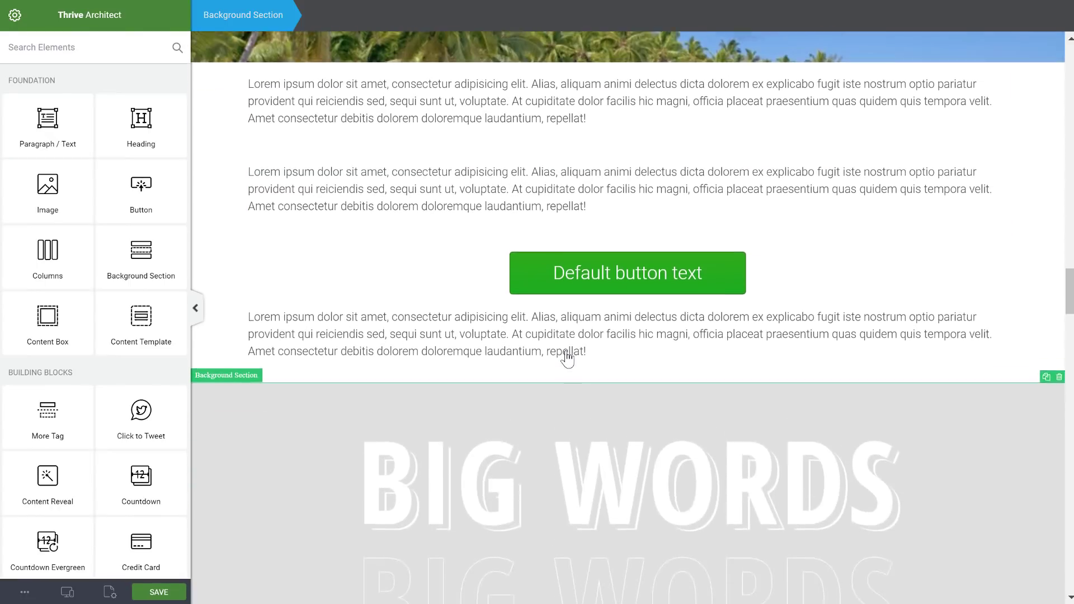
scroll(565, 359, "up", 1)
left_click(482, 147, "shift")
left_click(498, 223, "shift")
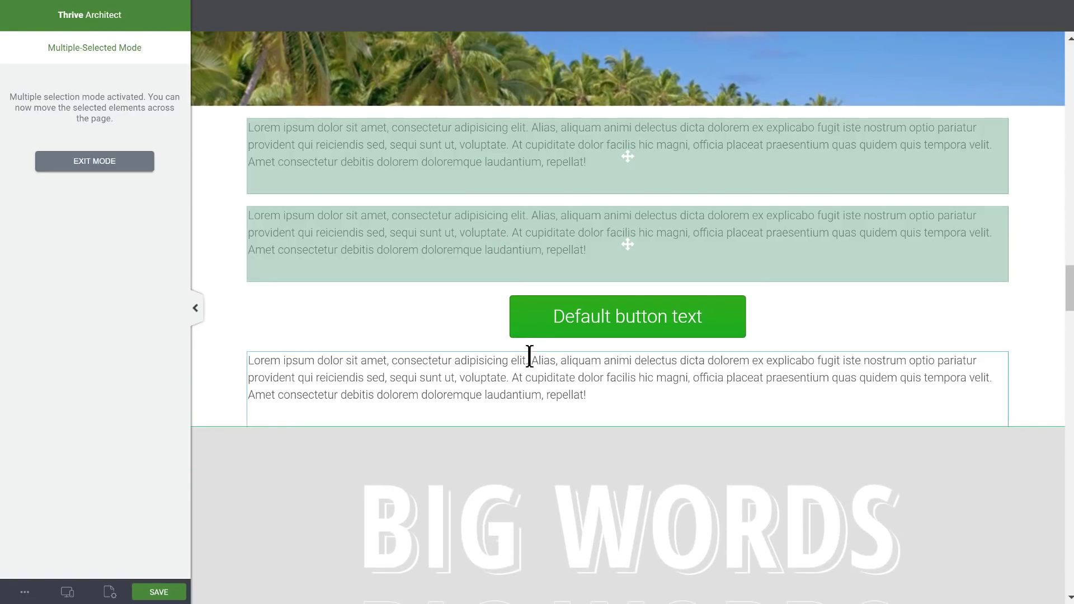
left_click_drag(627, 155, 623, 351)
left_click(108, 160)
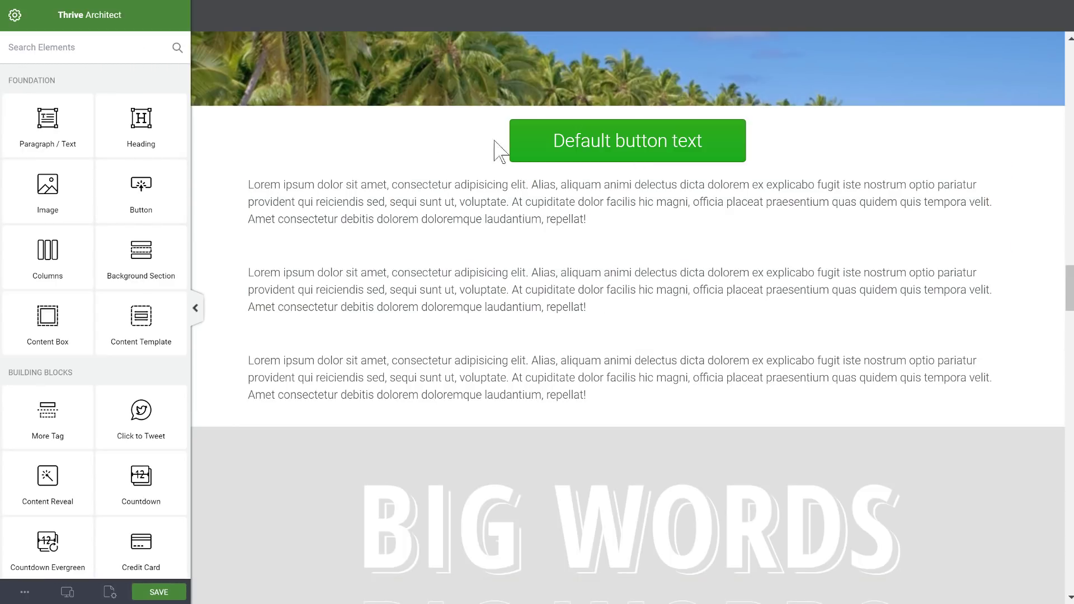
Move the BIG WORDS section and green button after the first paragraph, then exit multi-select mode.
left_click(286, 475, "shift")
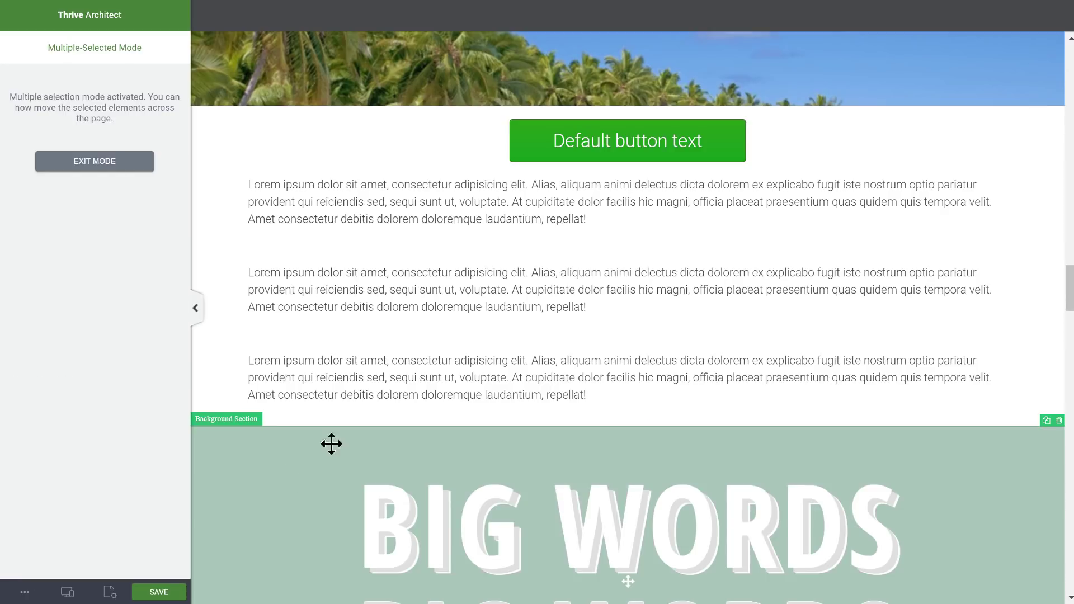
left_click(735, 156, "shift")
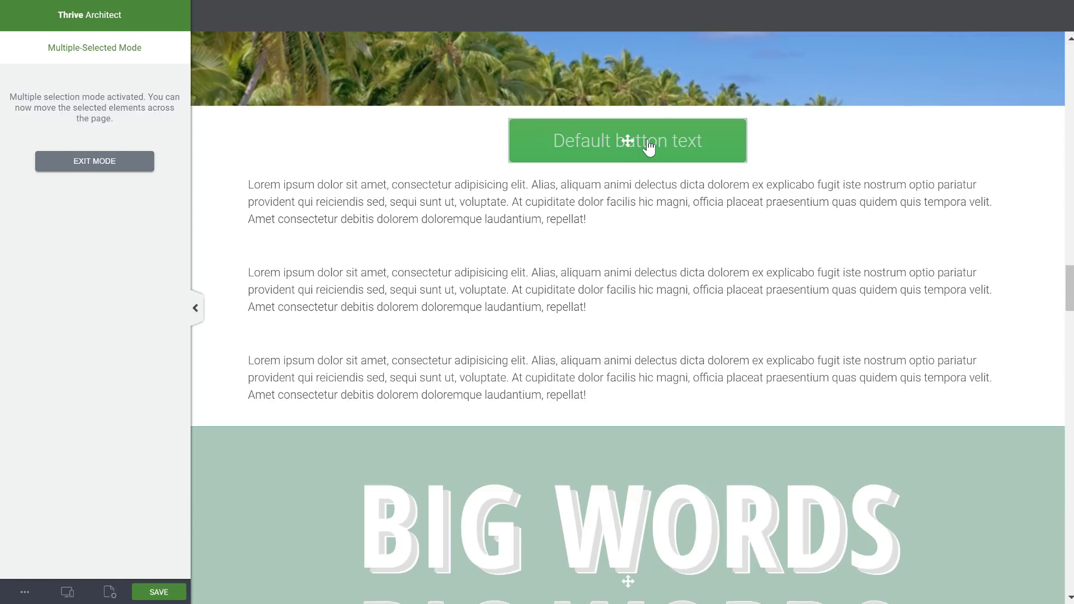
left_click_drag(654, 162, 607, 245)
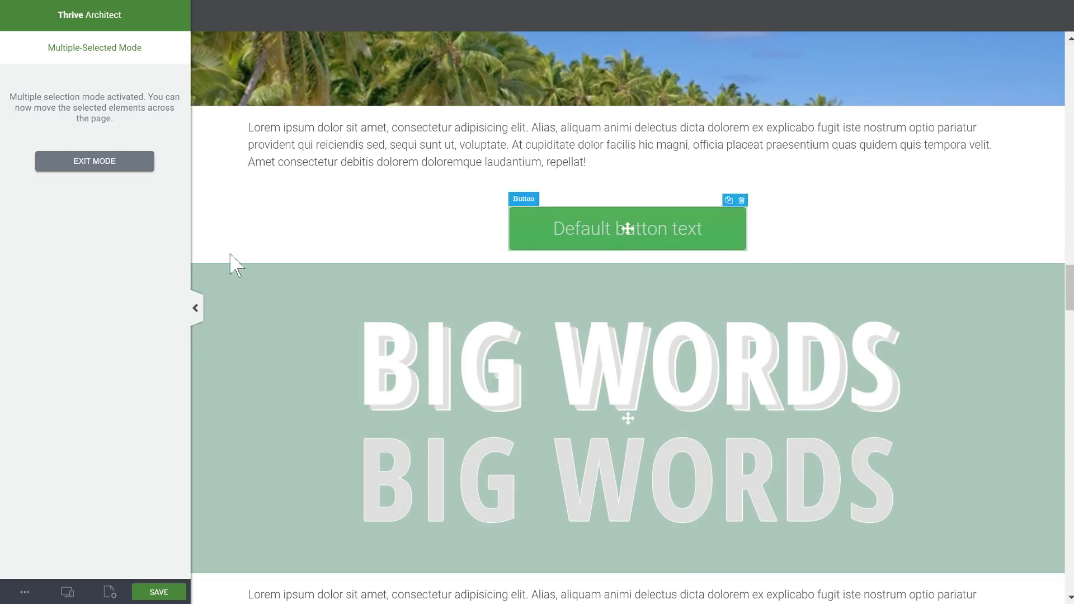
left_click(151, 167)
Multi-select the BIG WORDS section and green button again, then cancel the selection.
scroll(811, 291, "up", 2)
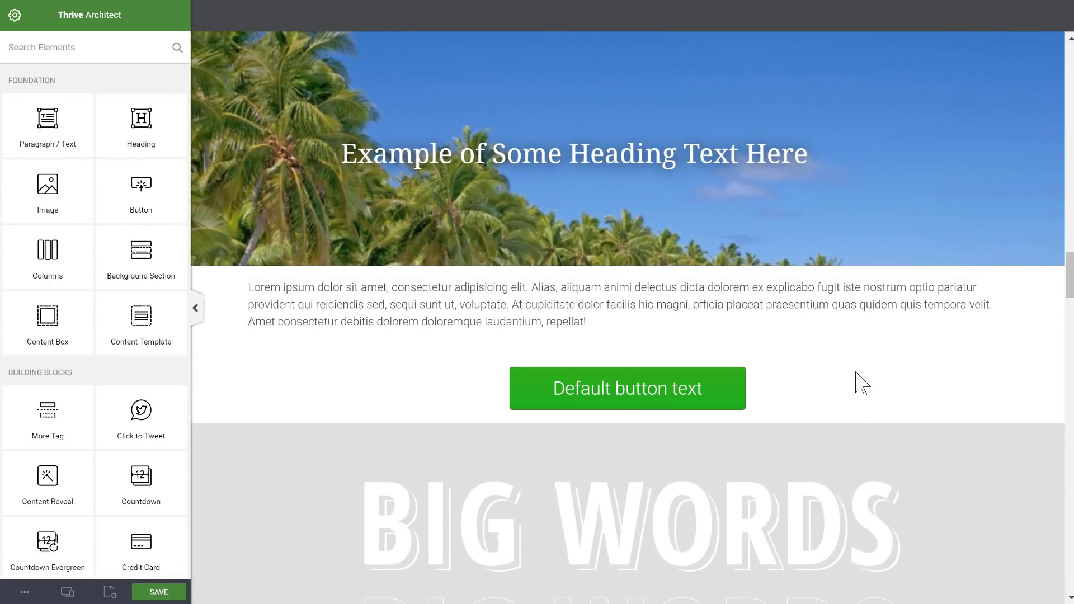
scroll(845, 384, "down", 3)
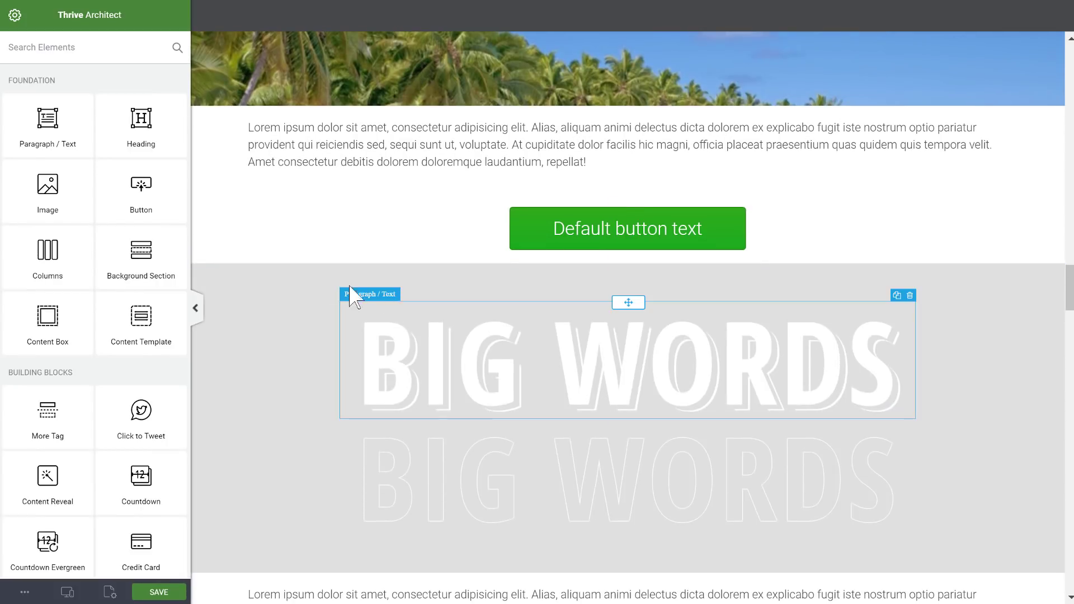
left_click(317, 281, "shift")
left_click(528, 246, "shift")
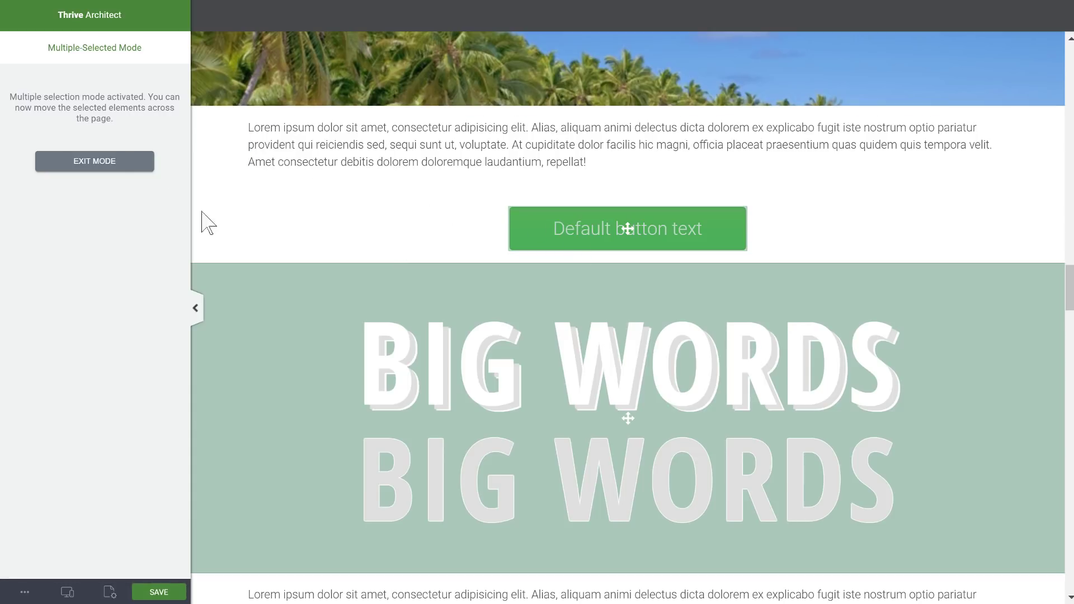
key("Escape")
Multi-select the first paragraph, the green button and the top BIG WORDS text.
left_click(481, 149, "shift")
left_click(532, 232, "shift")
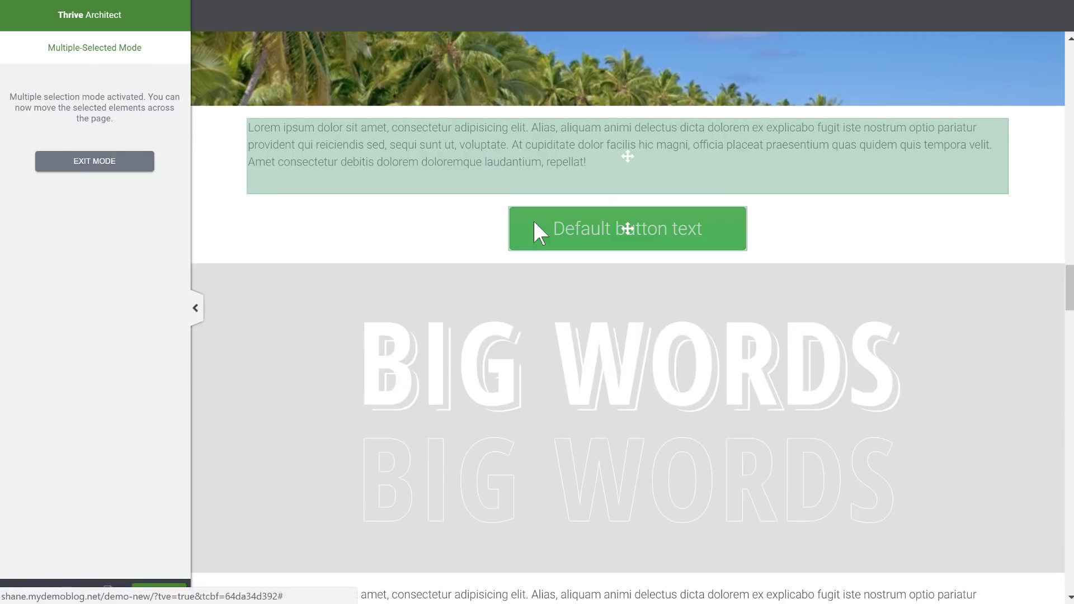
left_click(460, 385, "shift")
scroll(503, 314, "down", 4)
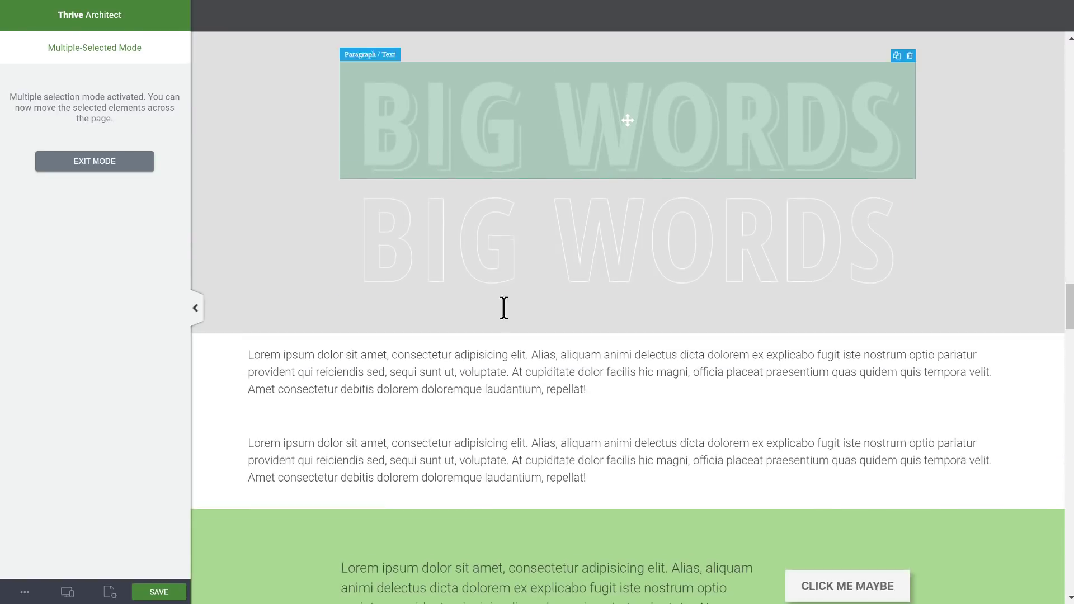
scroll(566, 218, "up", 3)
scroll(566, 218, "up", 2)
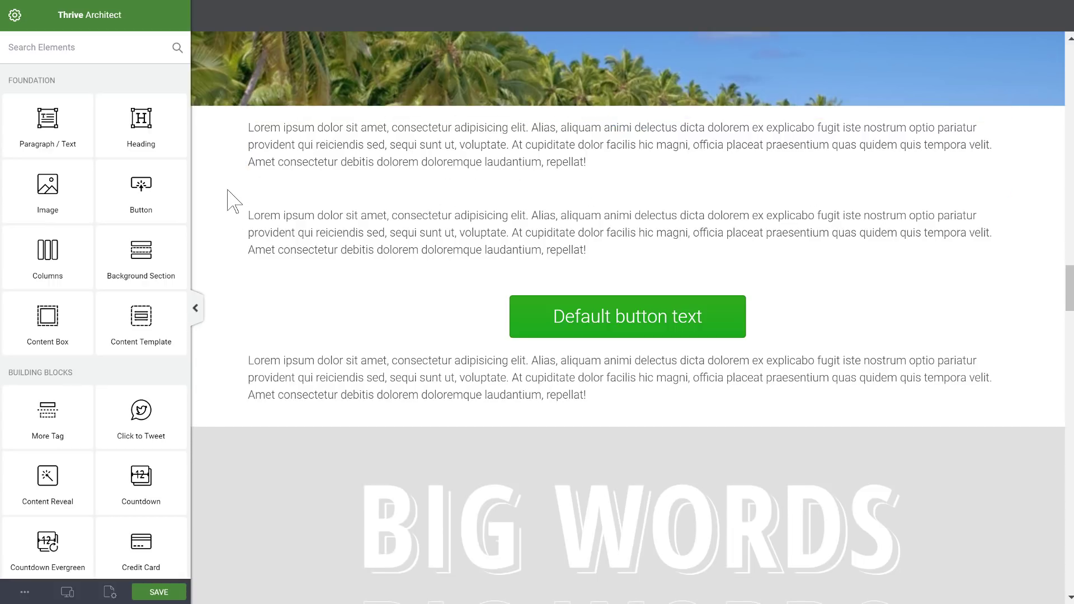
Insert a More tag after the first paragraph, then delete it.
left_click(429, 162)
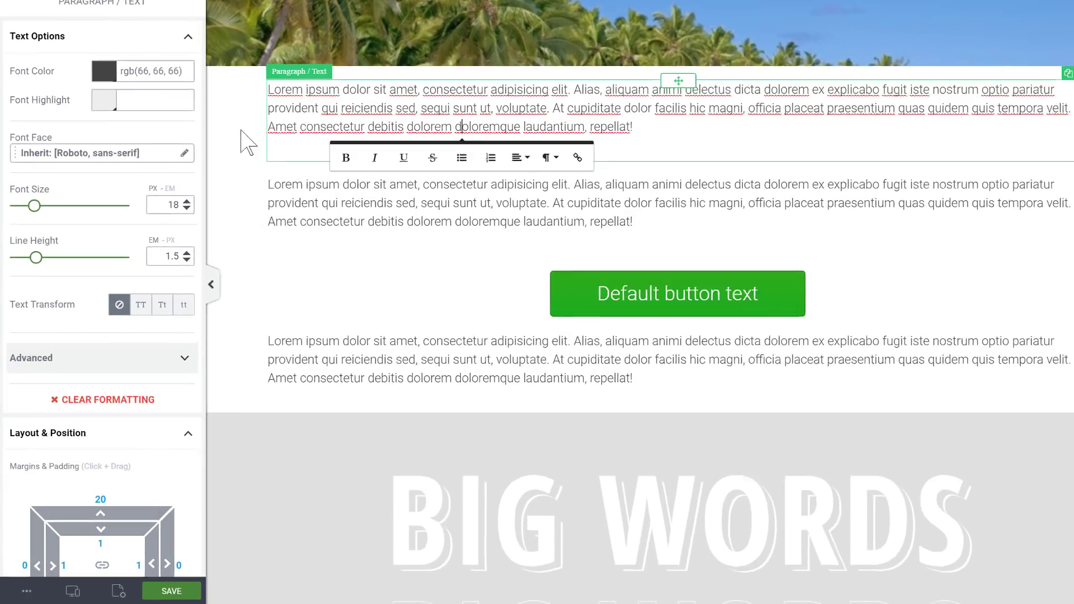
left_click(224, 165)
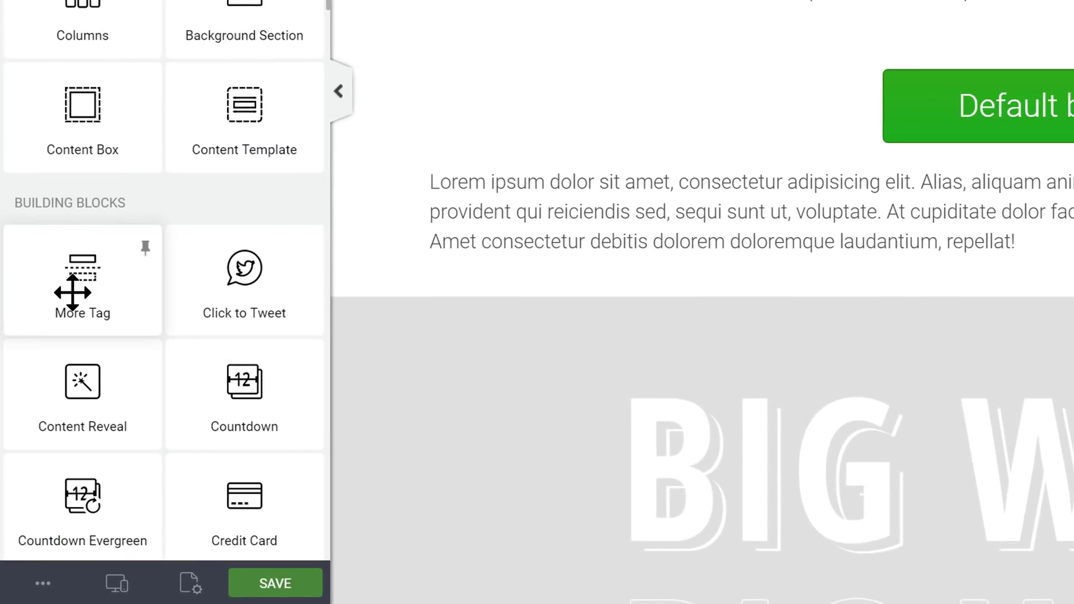
left_click_drag(73, 292, 570, 184)
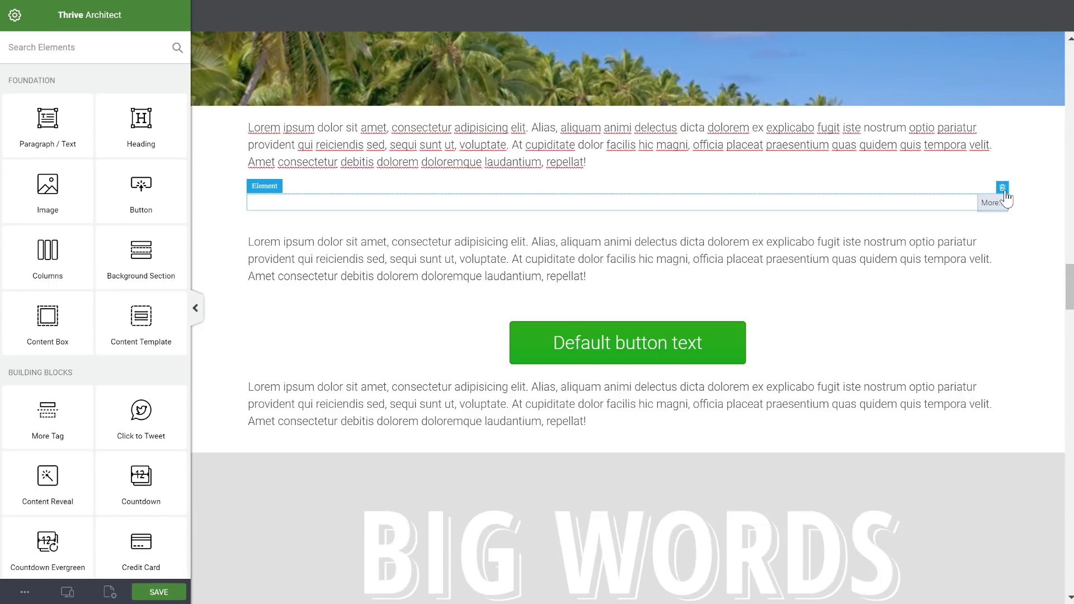
left_click(1003, 187)
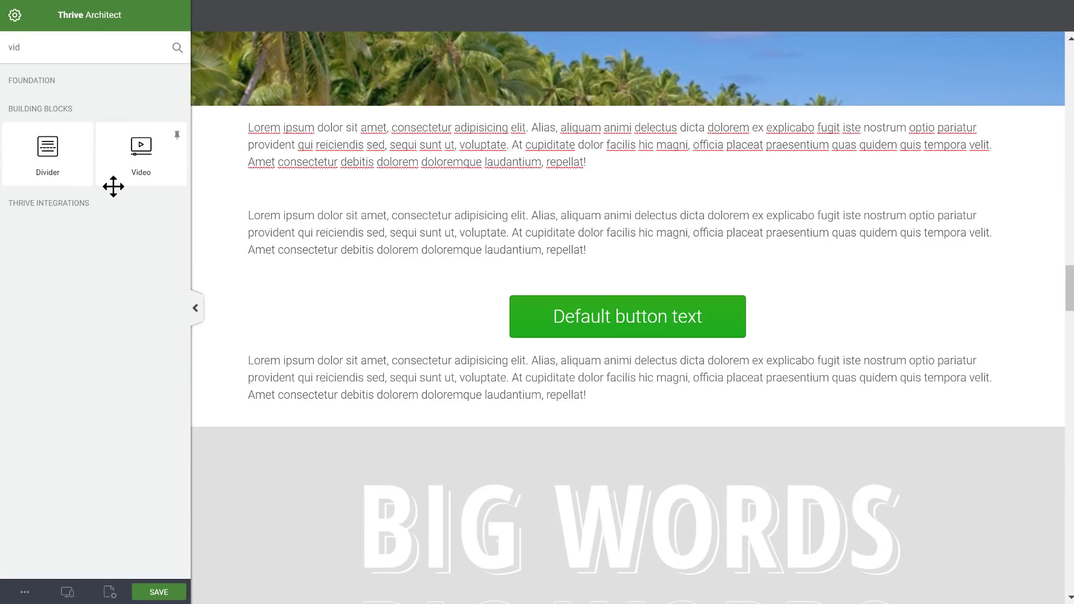
Drag a Video element onto the page between the first two paragraphs.
left_click_drag(112, 183, 565, 187)
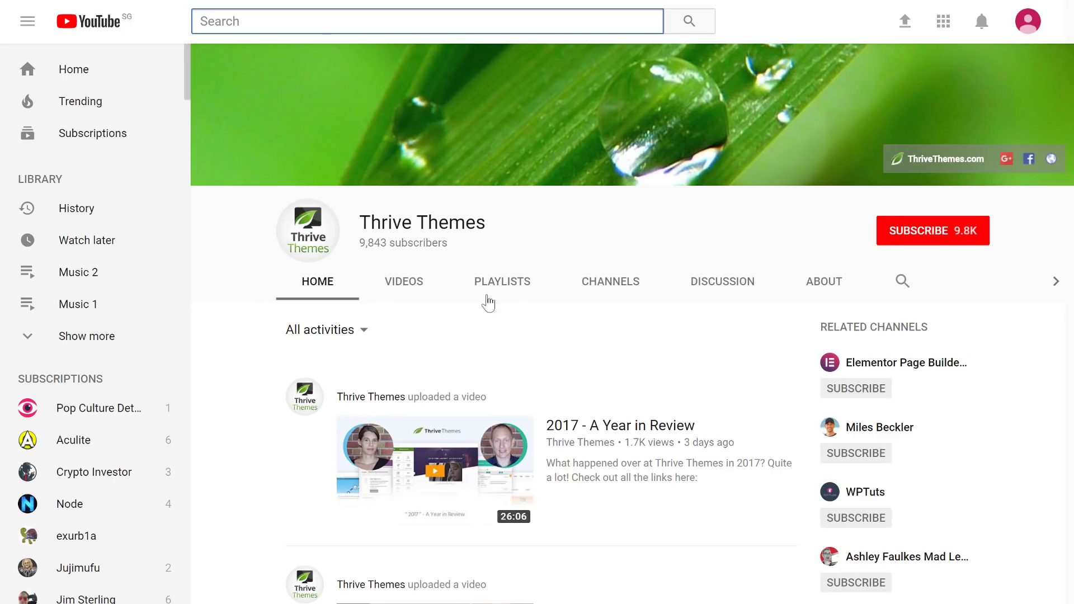
Show the Thrive Themes channel playlists, pause the video, and right-click the Thrive Architect playlist title.
left_click(506, 290)
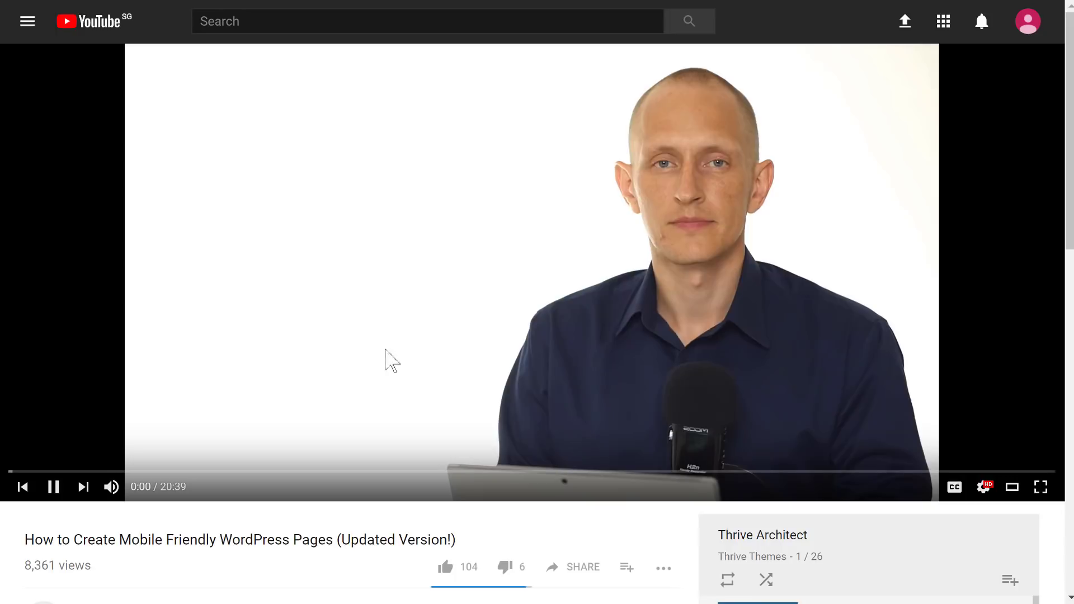
left_click(618, 388)
scroll(772, 235, "down", 3)
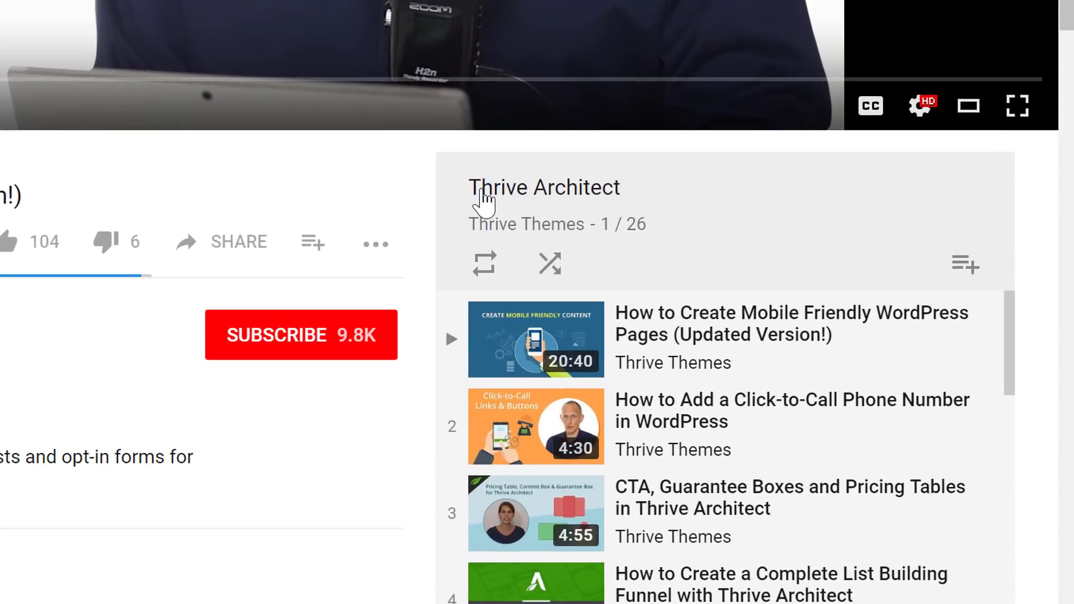
scroll(511, 192, "down", 5)
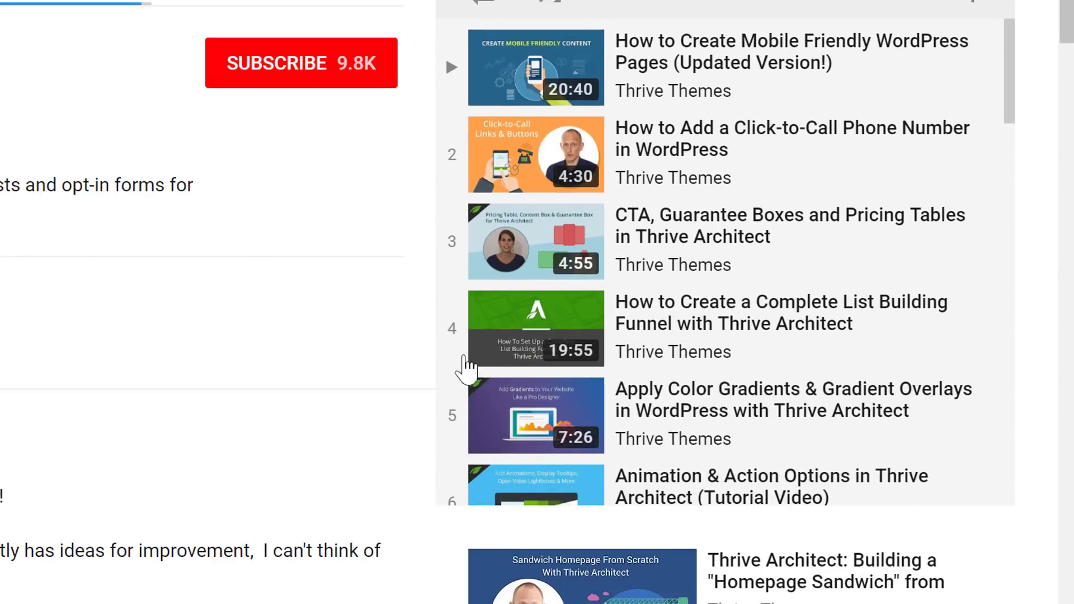
scroll(556, 197, "up", 5)
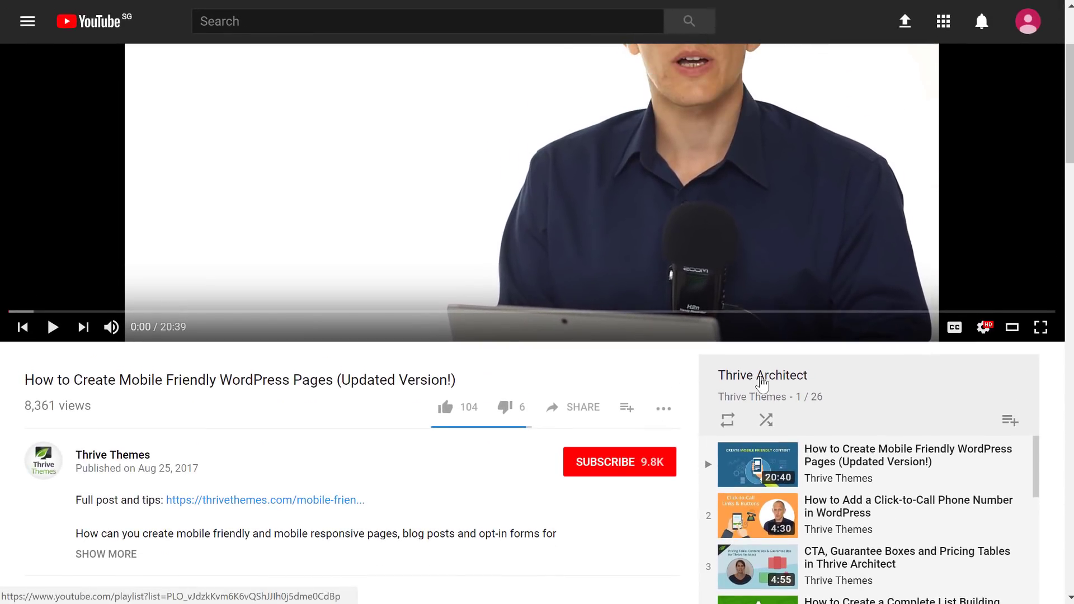
right_click(764, 376)
Copy the playlist's link address and paste it into the video element's YouTube URL field.
left_click(865, 472)
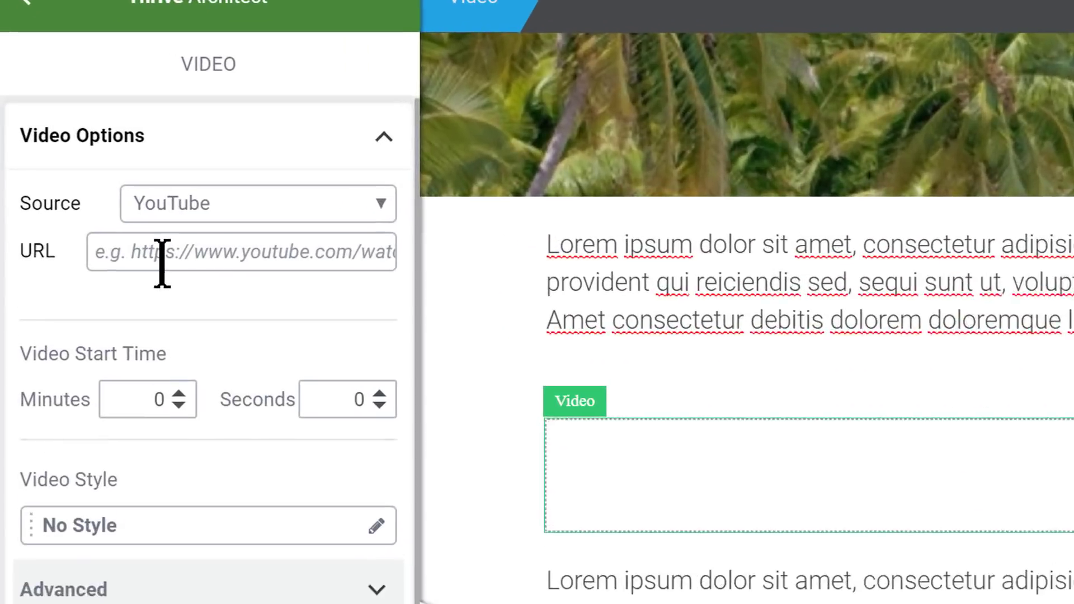
left_click(161, 263)
key("ctrl+v")
left_click_drag(214, 255, 7, 280)
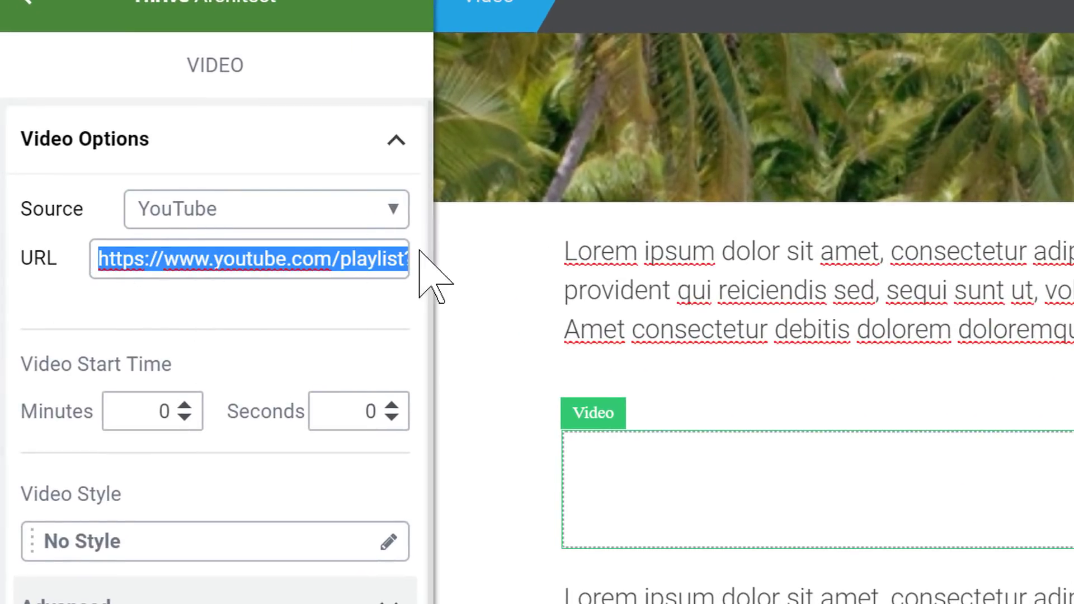
left_click(343, 259)
mouse_move(341, 259)
left_mouse_down()
mouse_move(431, 276)
mouse_move(151, 271)
mouse_move(352, 264)
left_mouse_up()
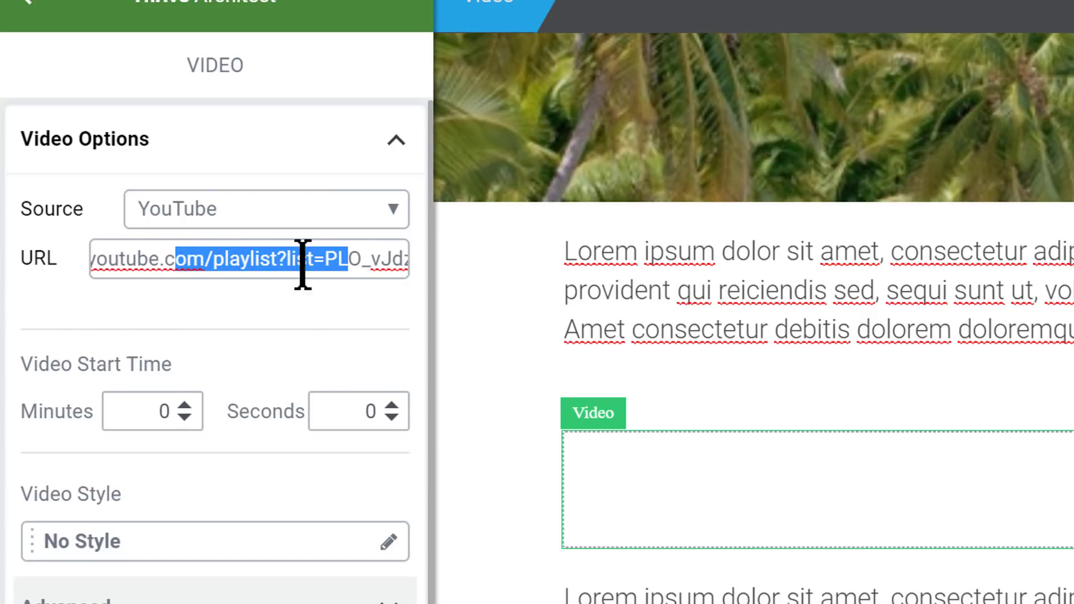
left_click(270, 260)
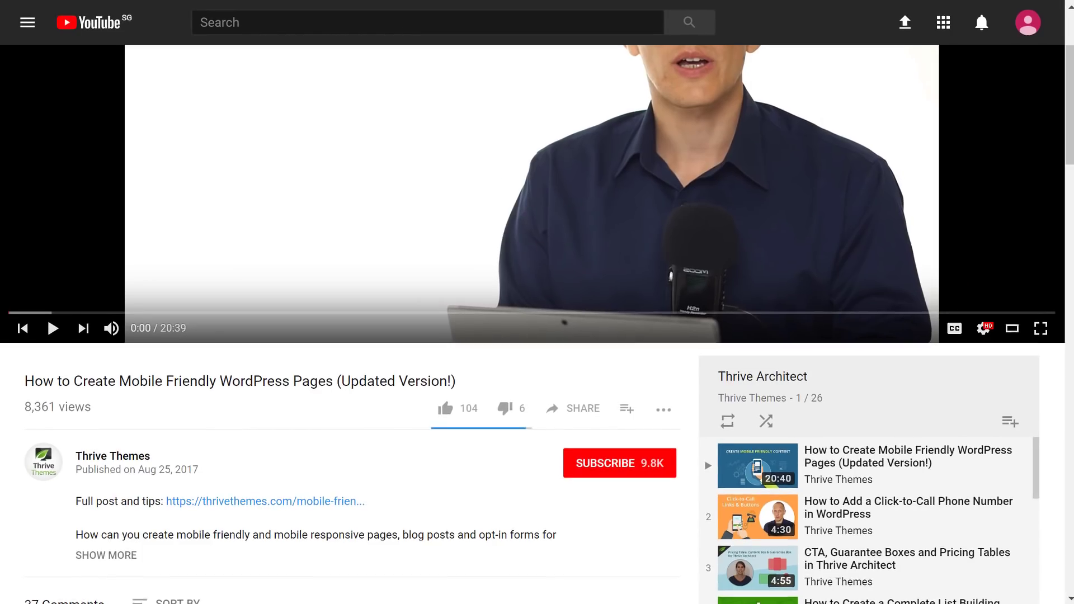
key("F11")
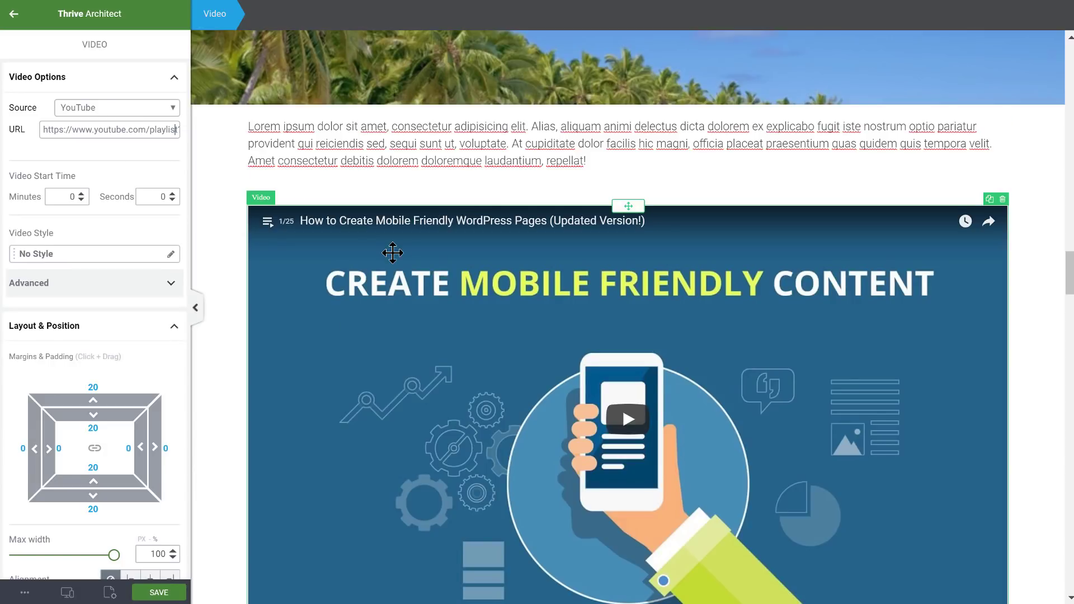
scroll(391, 252, "down", 3)
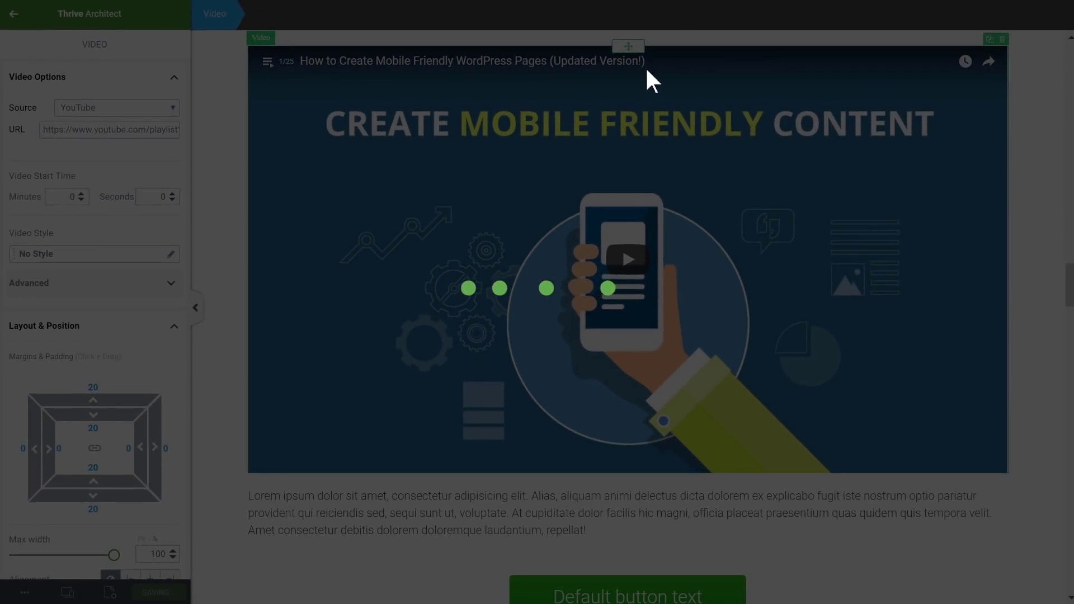
Open the extra page options menu at the bottom left of the editor.
left_click(24, 592)
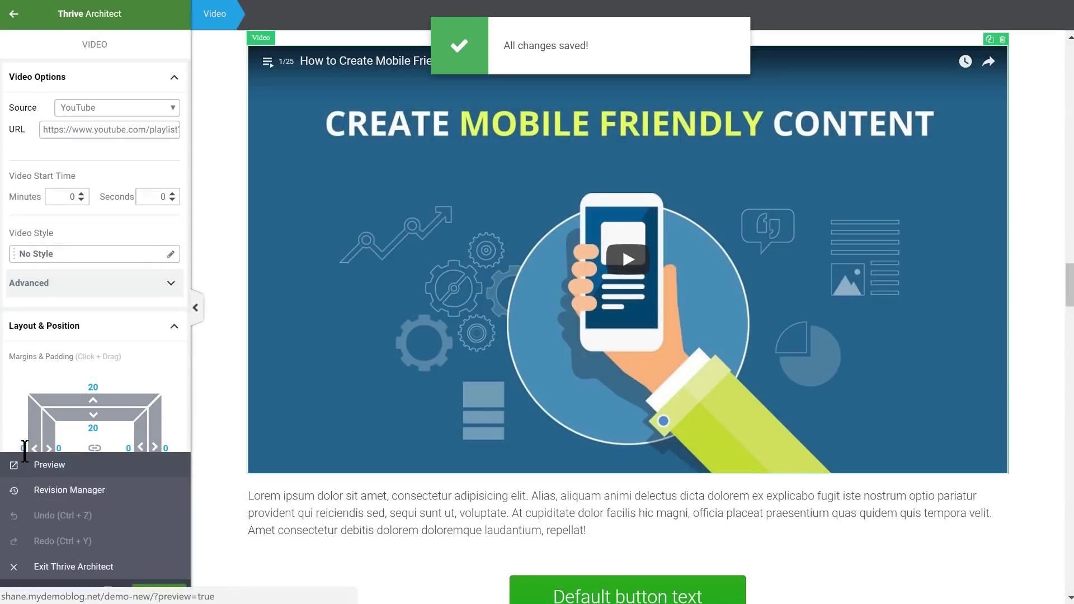
Preview the page, browse the embedded player's 25-video playlist, then seek to the video's end.
left_click(43, 472)
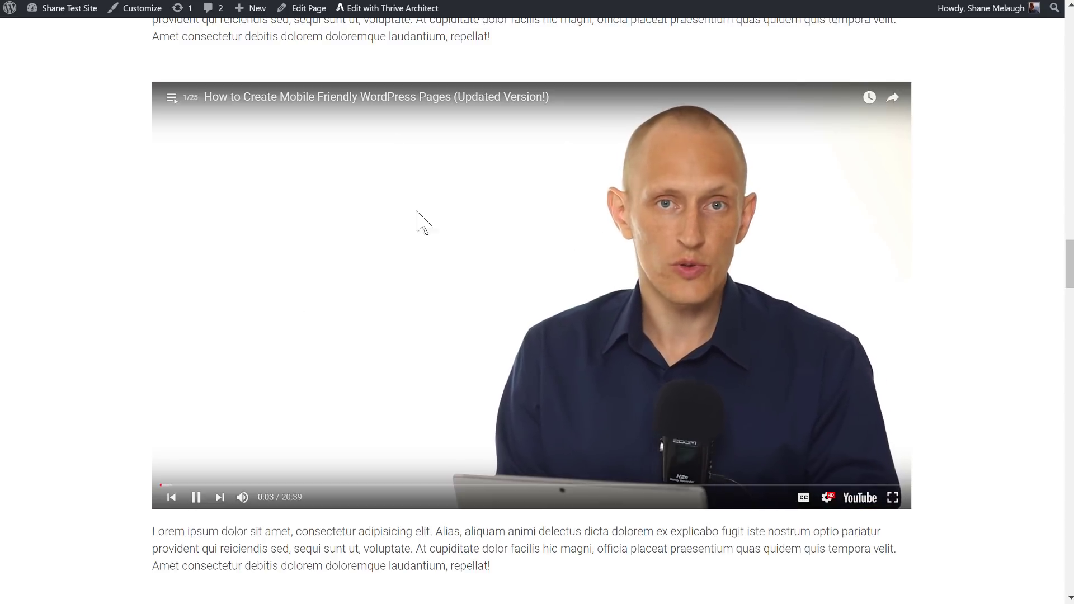
left_click(172, 99)
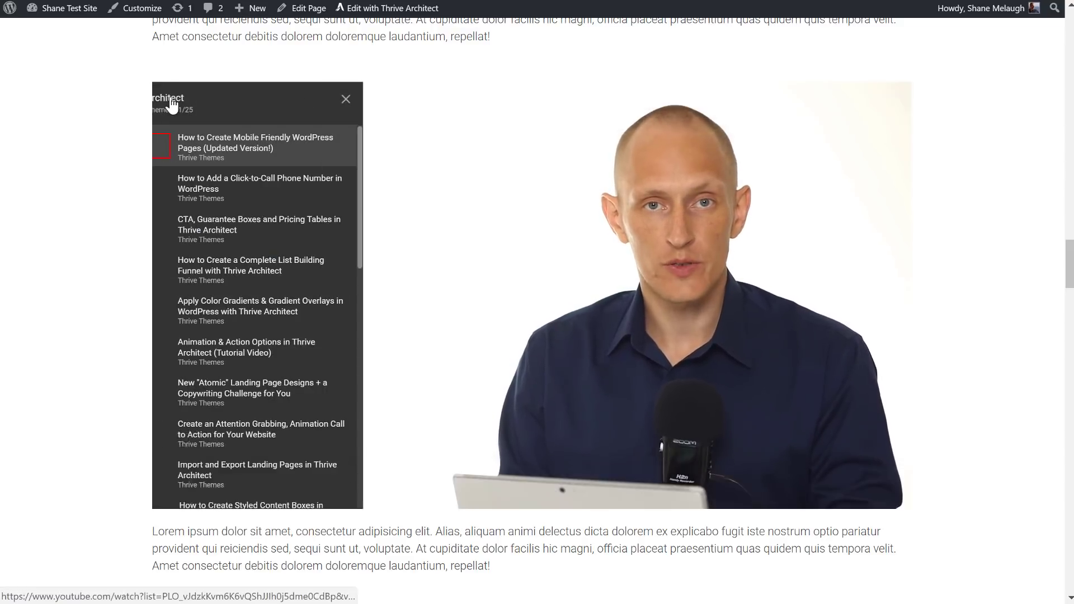
scroll(411, 252, "down", 5)
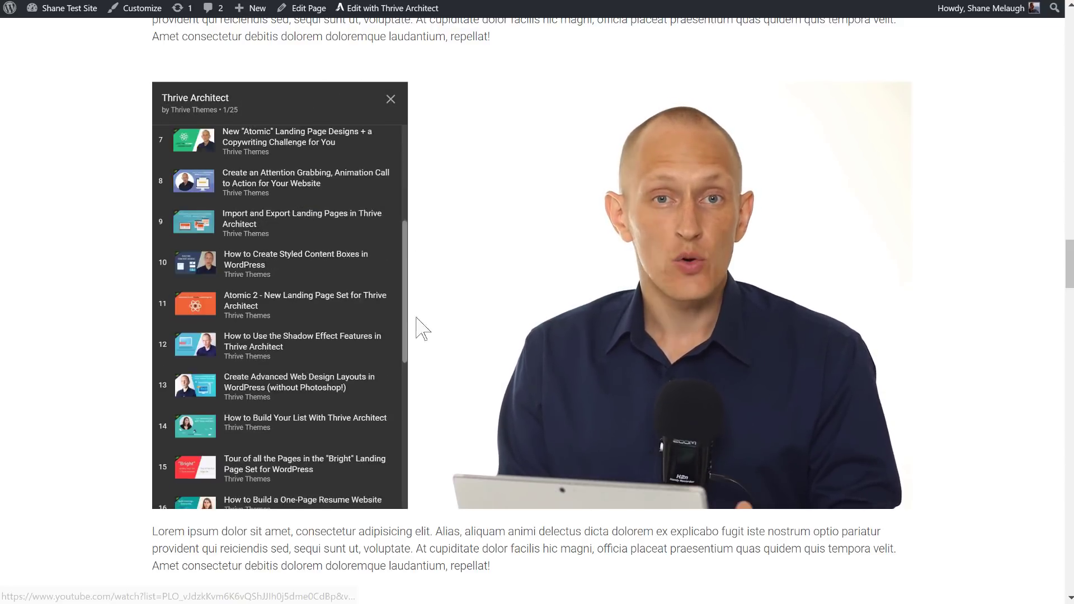
scroll(423, 335, "down", 5)
left_click_drag(422, 331, 407, 137)
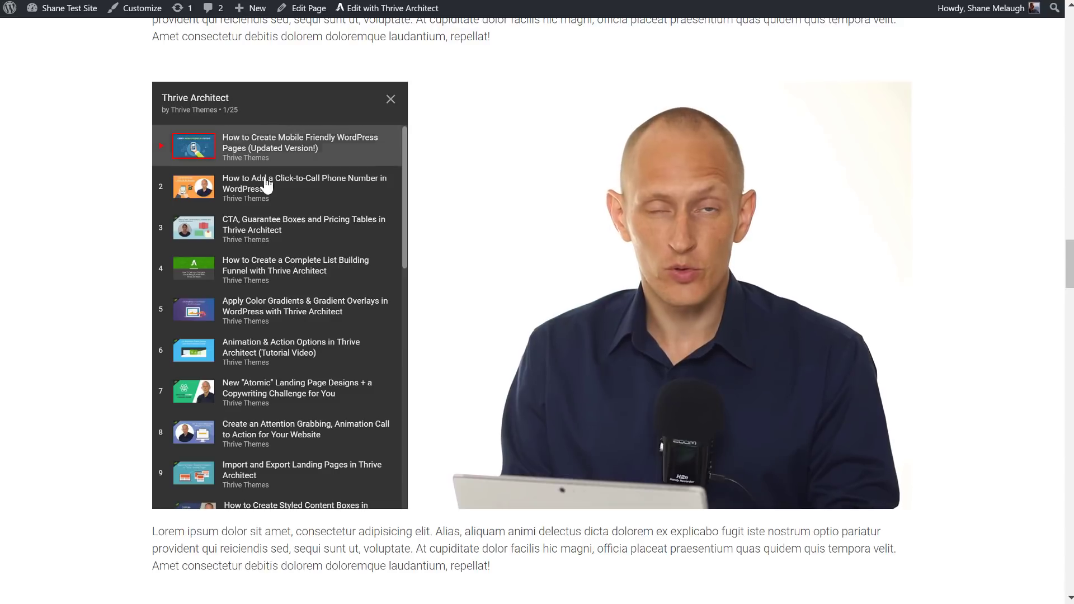
scroll(276, 175, "down", 10)
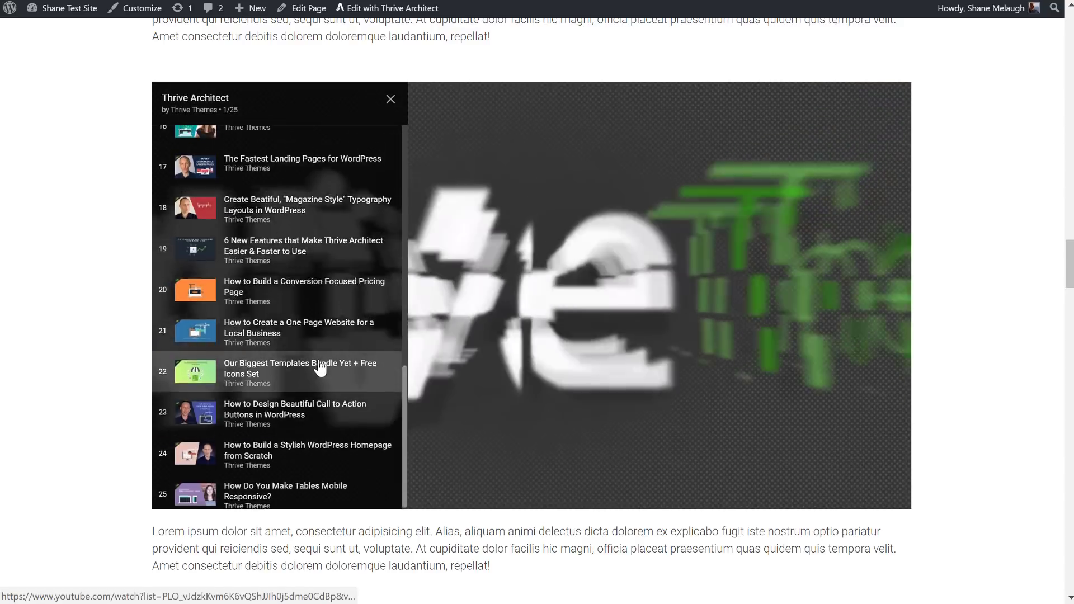
scroll(319, 367, "up", 3)
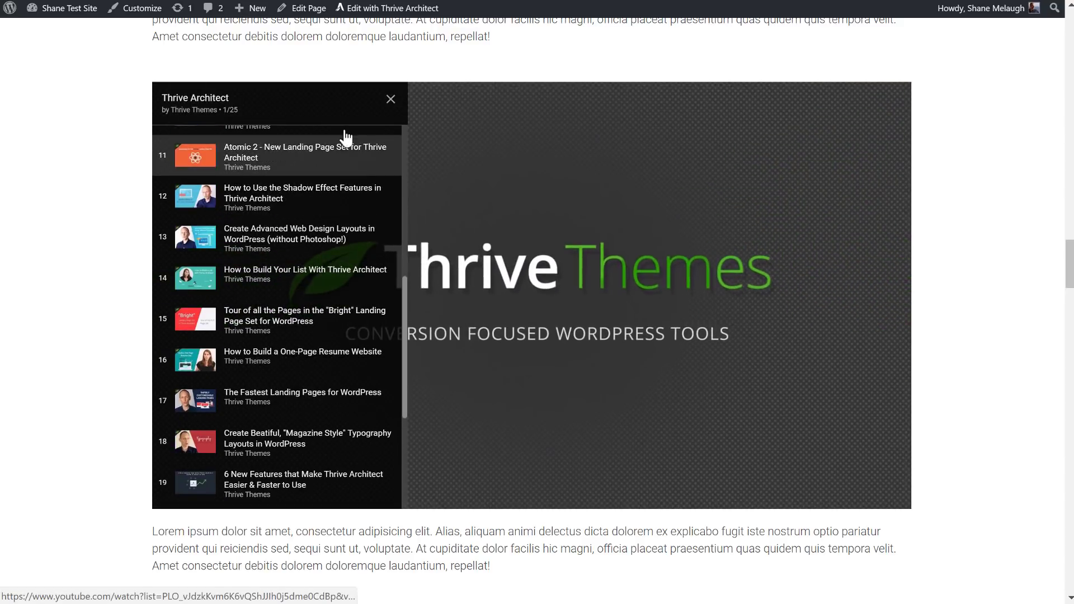
left_click(741, 456)
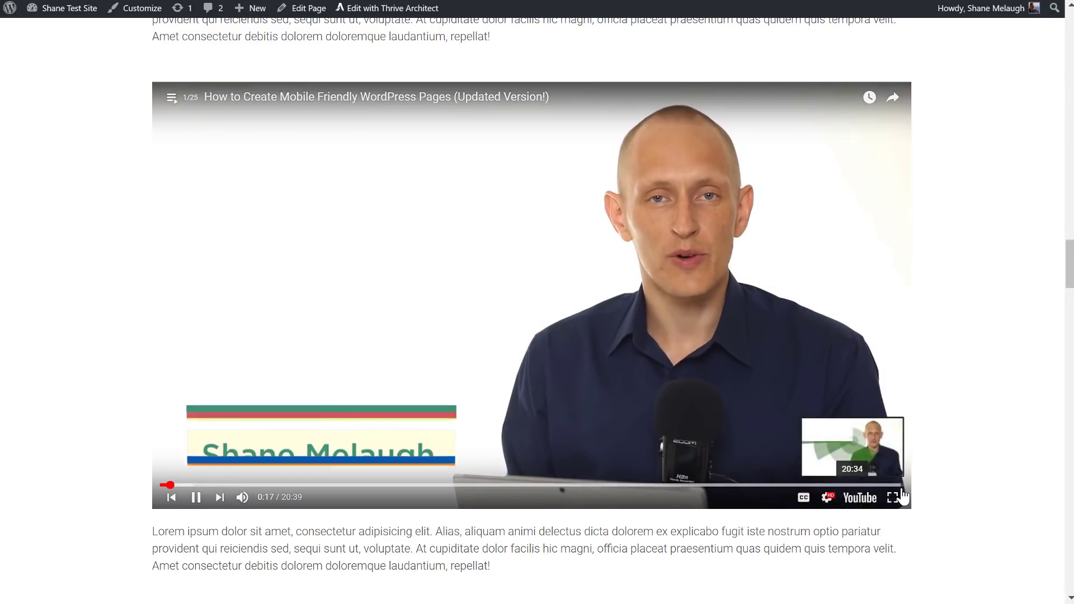
left_click(902, 485)
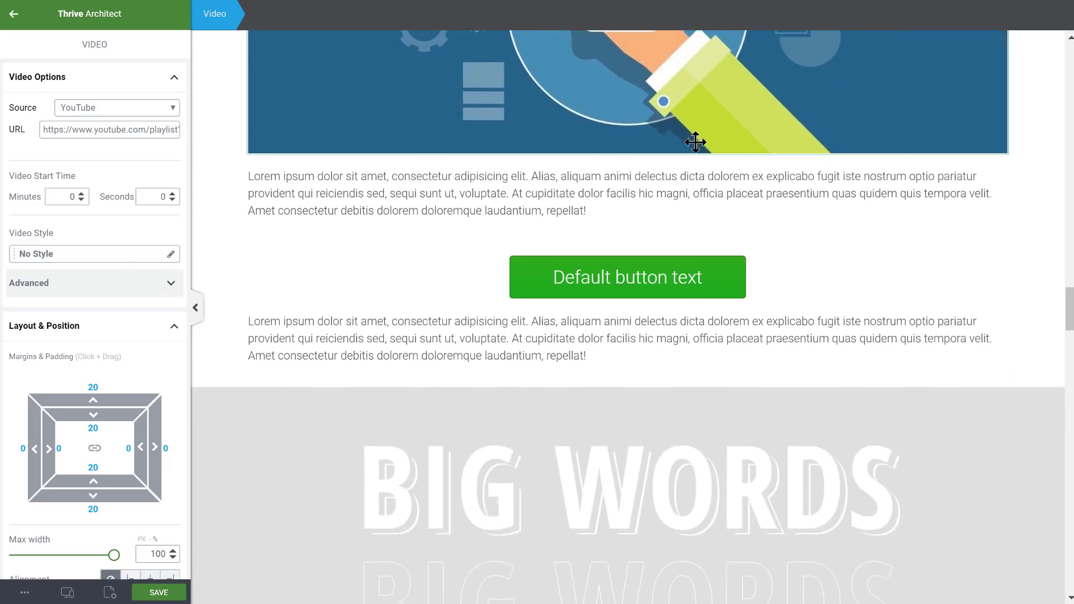
Select all the text in the Copy Paste Demo Google Doc.
scroll(387, 223, "up", 1)
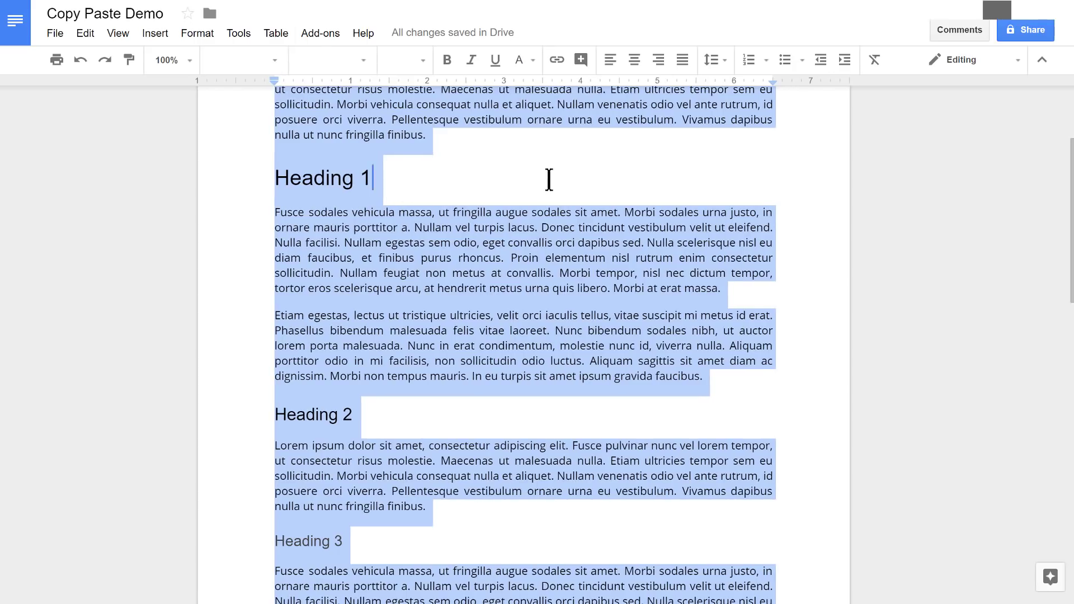
left_click(549, 180)
scroll(498, 156, "up", 2)
scroll(496, 156, "down", 7)
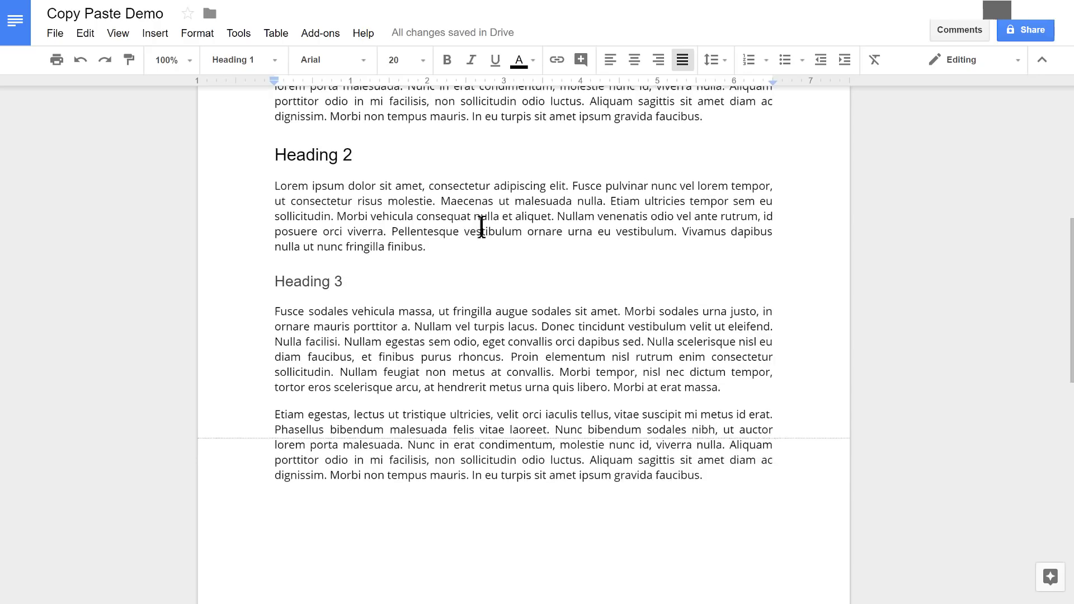
scroll(482, 268, "up", 6)
scroll(483, 224, "up", 2)
key("ctrl+a")
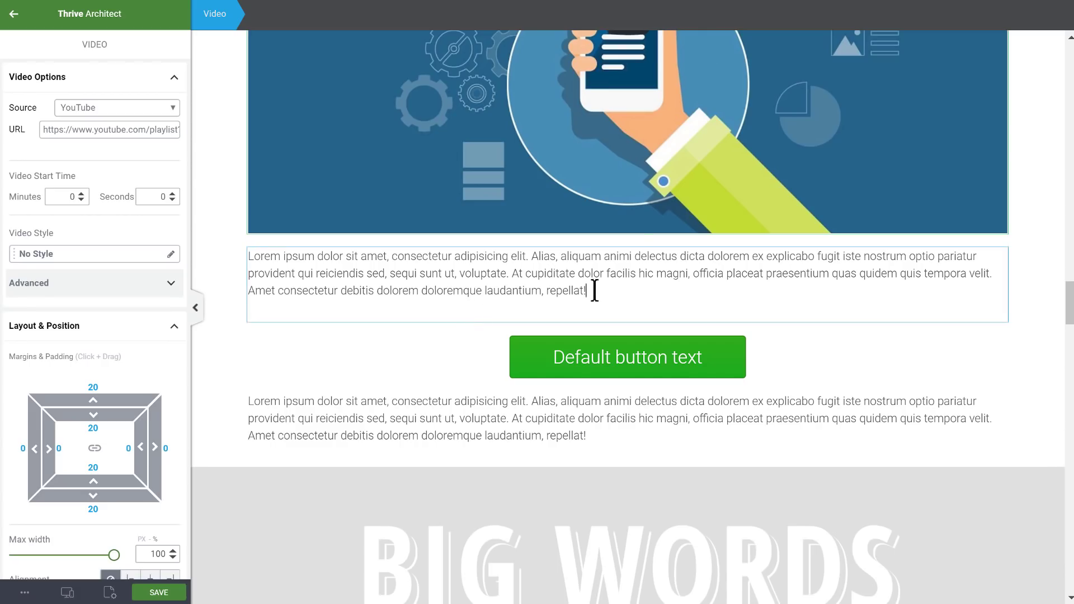
Paste the Google Docs content on a new line below the paragraph under the video.
left_click(594, 289)
key("Return")
key("ctrl+v")
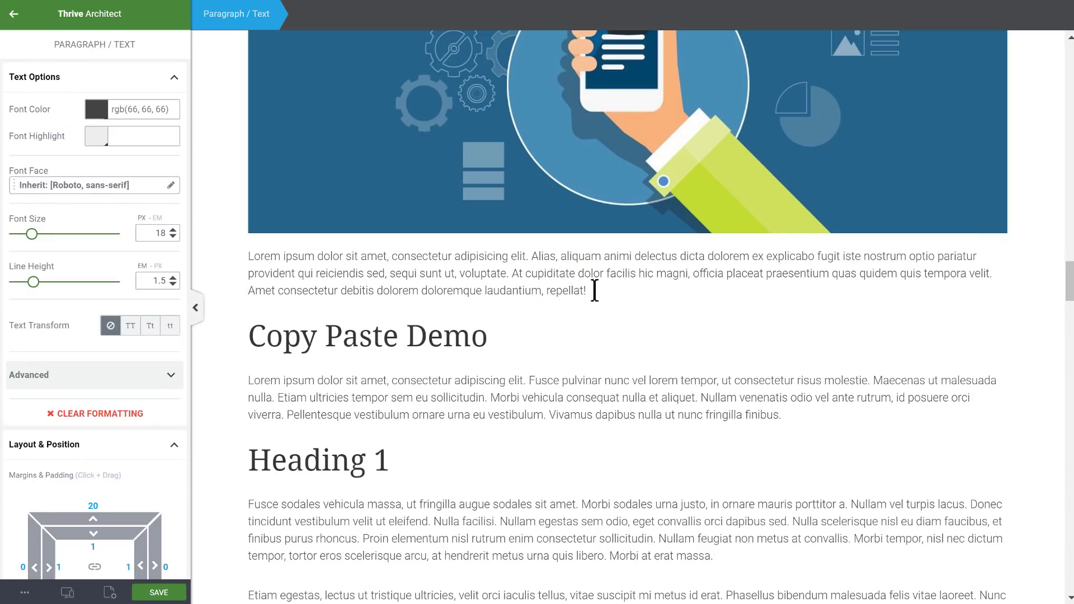
scroll(594, 293, "down", 3)
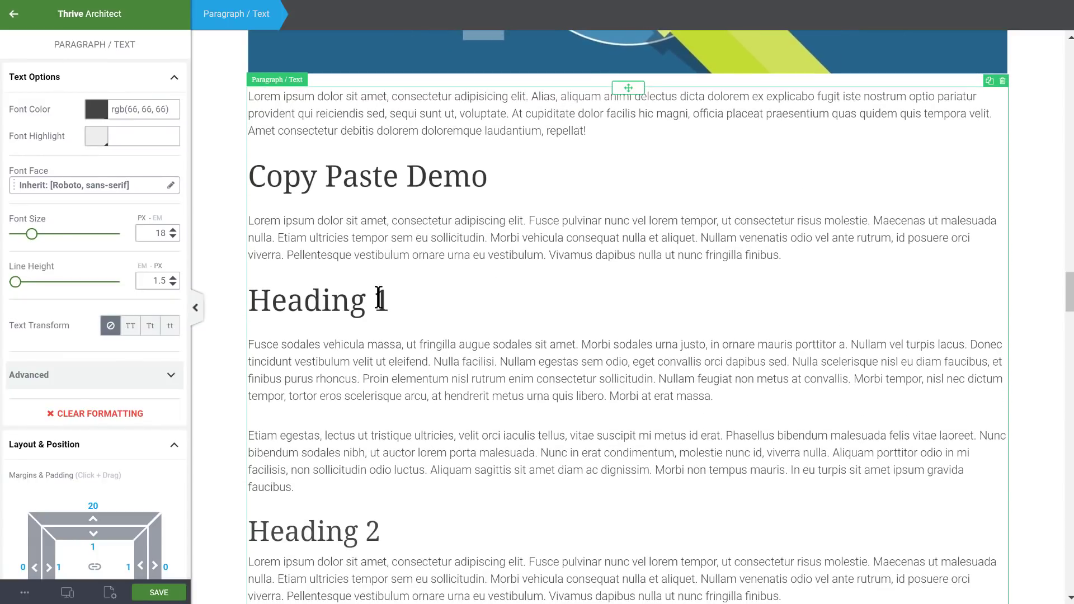
Check that the pasted headings kept their Heading 1 and Heading 2 formats.
left_click(378, 300)
left_click(454, 340)
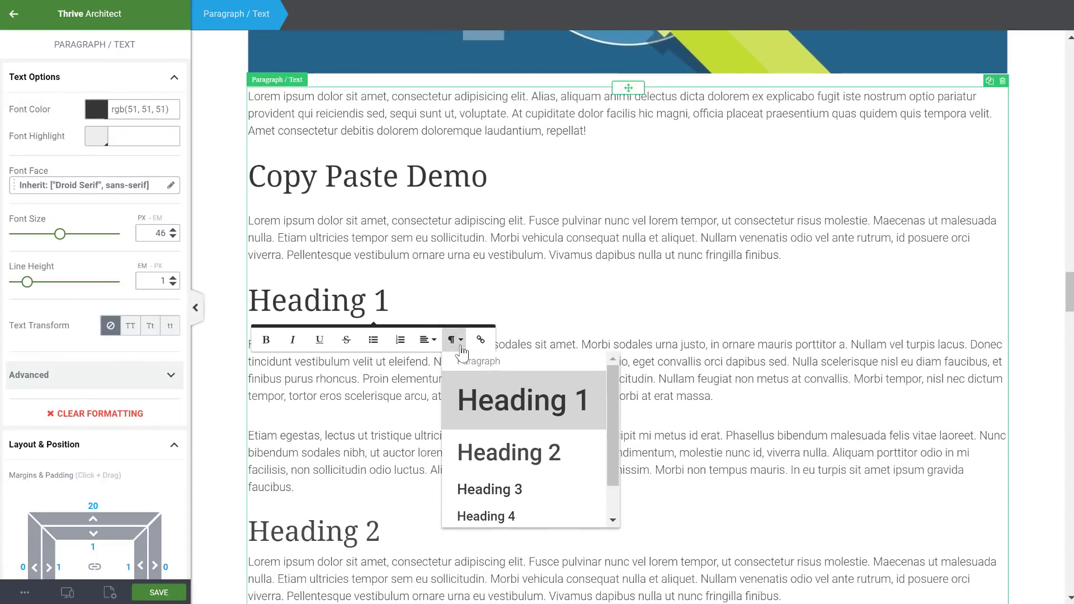
left_click(392, 517)
left_click(460, 564)
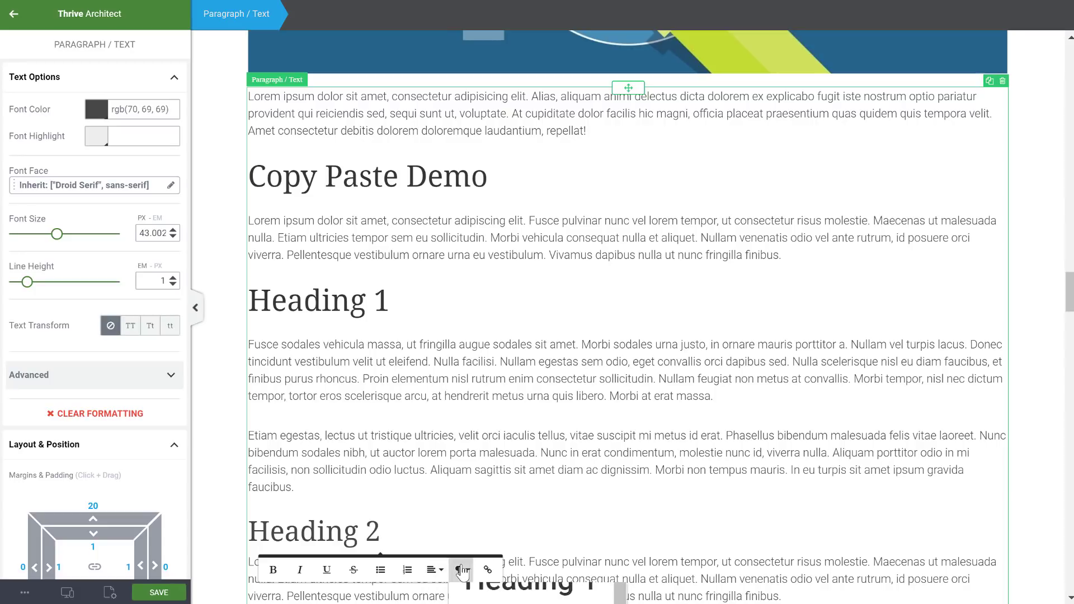
Bold a phrase in the first pasted paragraph, then remove the bold again.
left_click(556, 204)
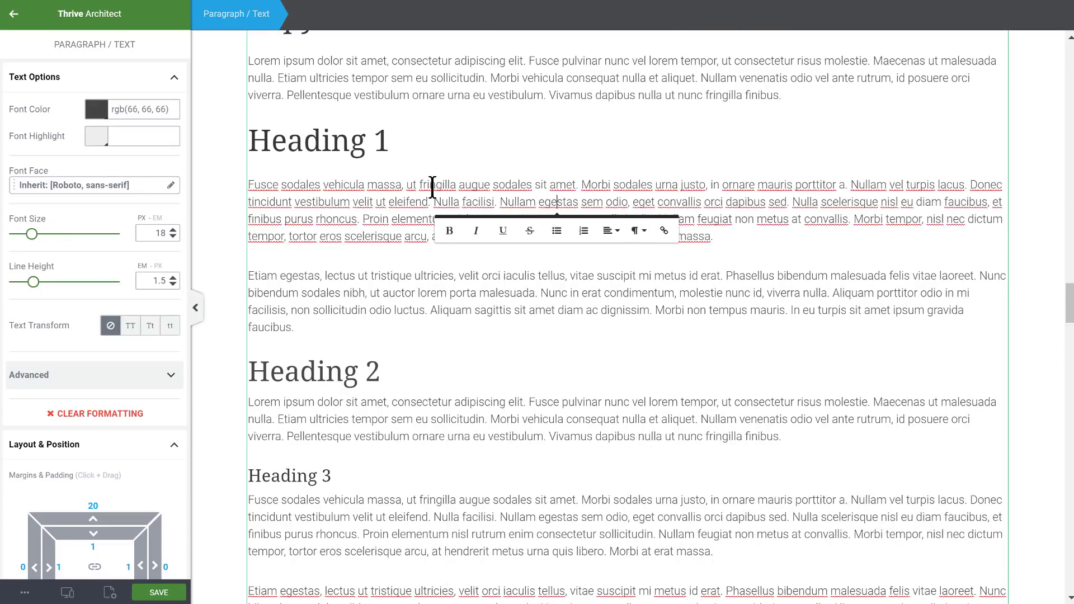
left_click_drag(424, 219, 533, 238)
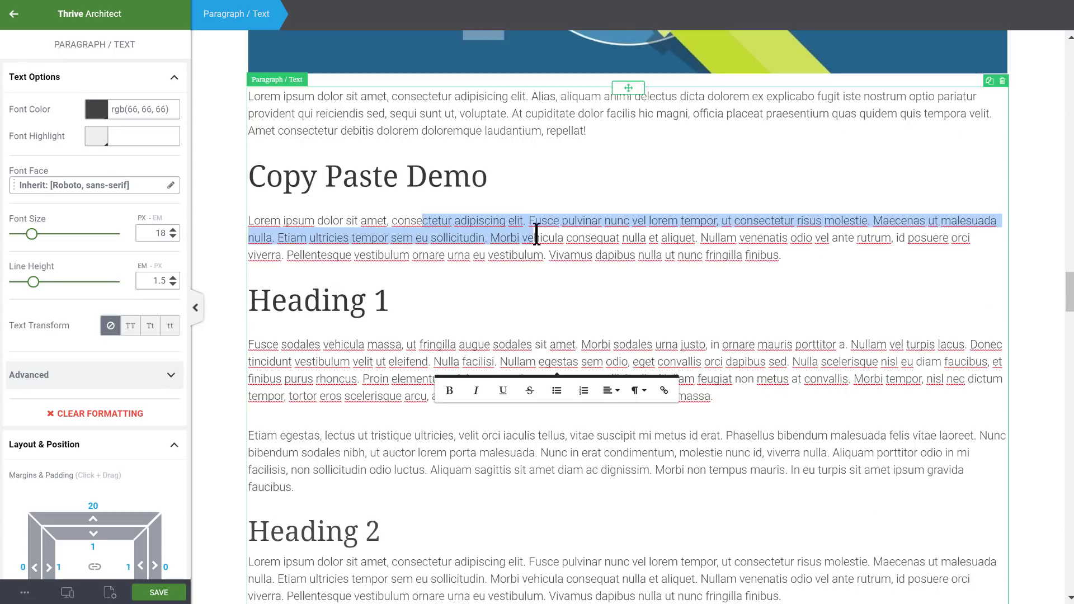
left_click(499, 219)
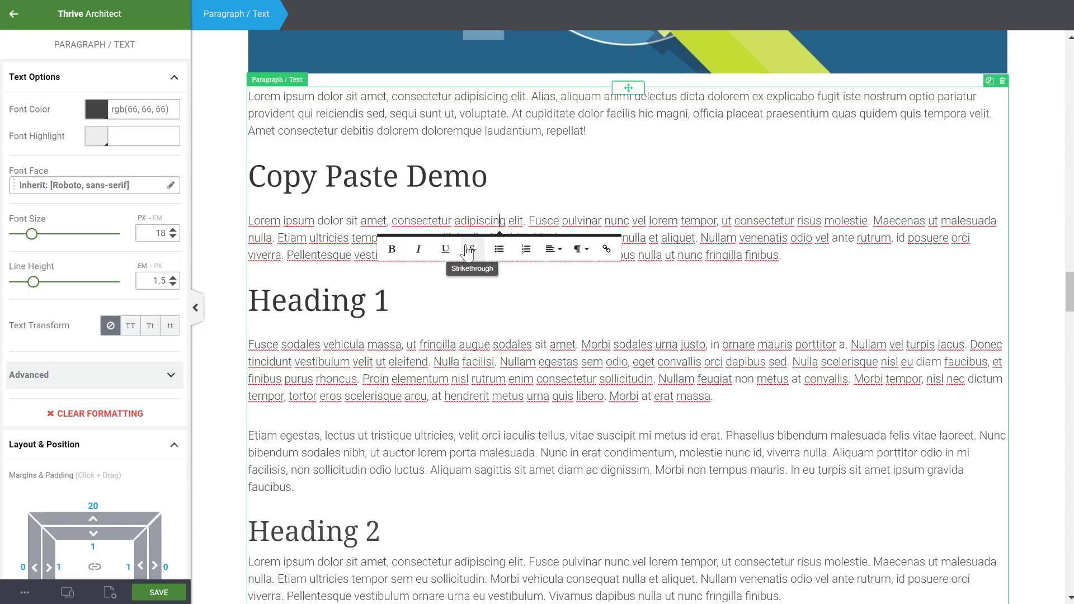
left_click_drag(454, 220, 654, 221)
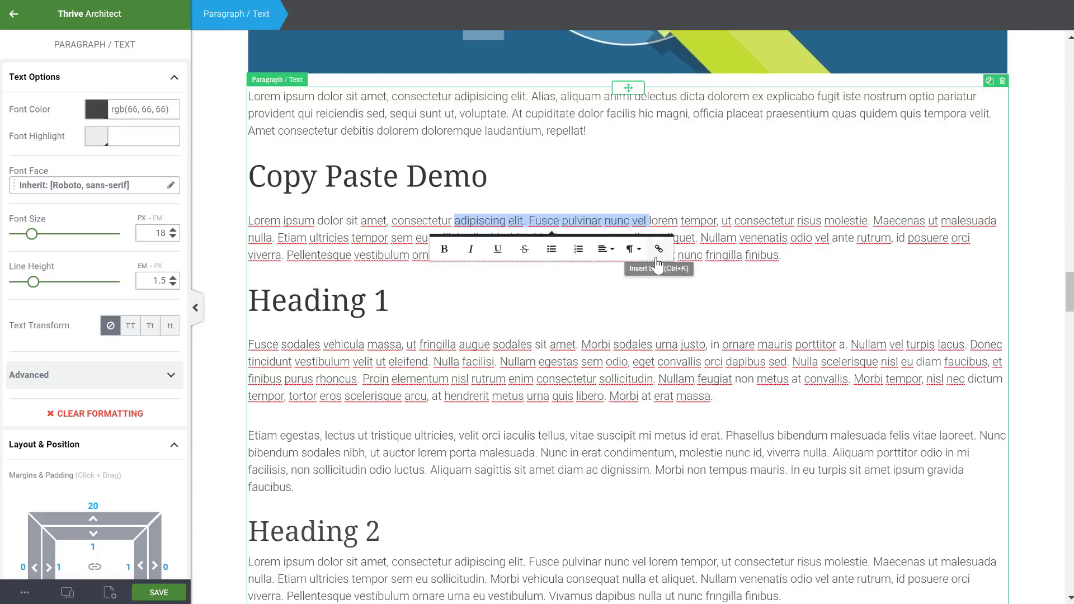
key("ctrl+b")
key("ctrl+b")
left_click(774, 255)
scroll(455, 333, "down", 3)
scroll(431, 247, "down", 3)
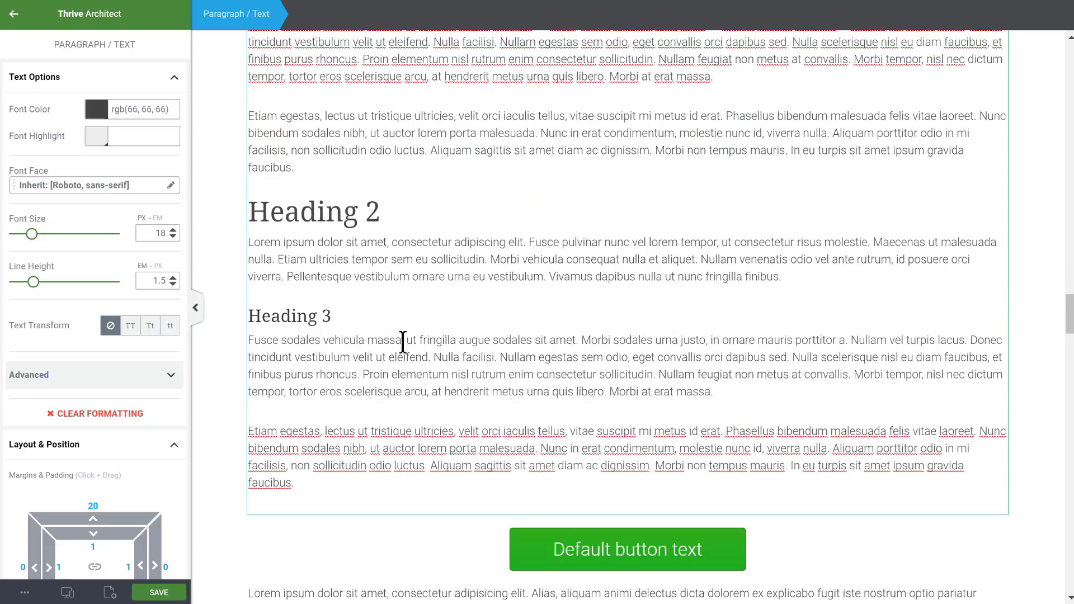
scroll(541, 289, "up", 6)
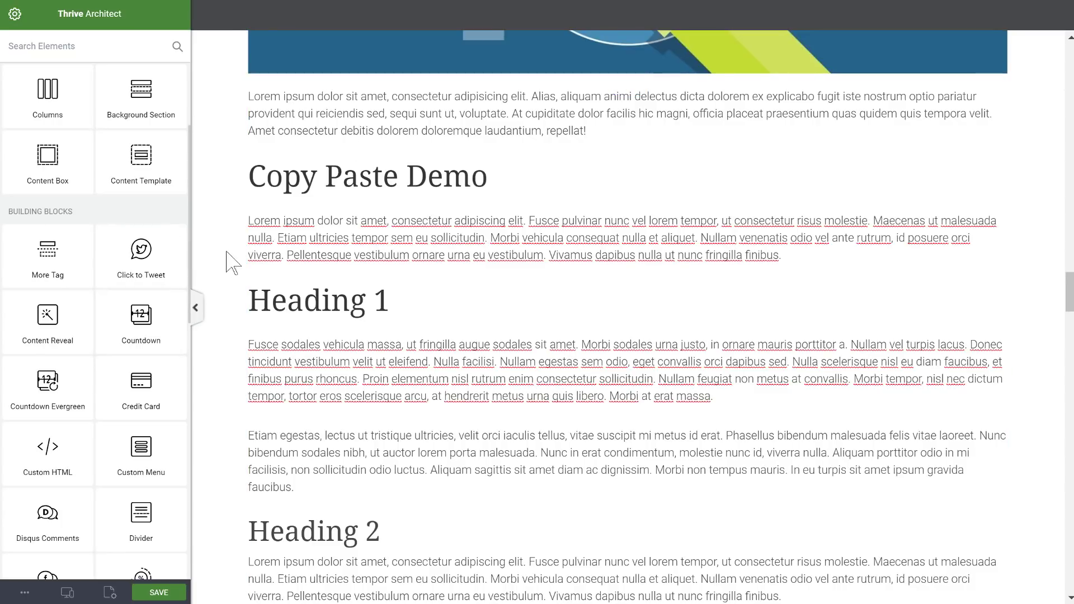
Place a Click to Tweet box above the Copy Paste Demo heading and add 'asdfasdfa sdfa sdfa sdf' below its placeholder quote.
left_click_drag(141, 254, 443, 147)
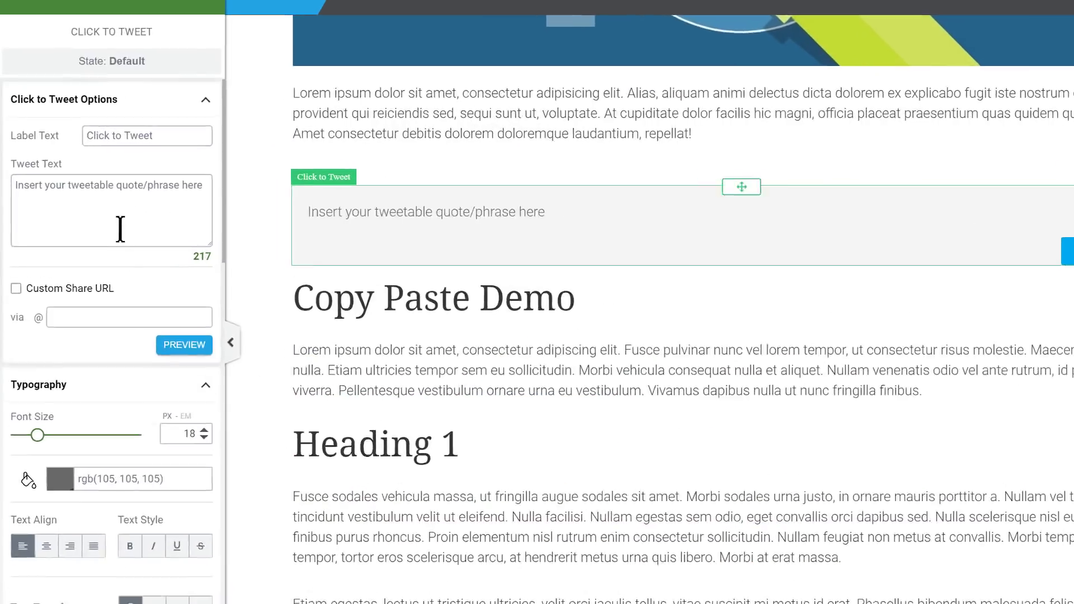
left_click(106, 178)
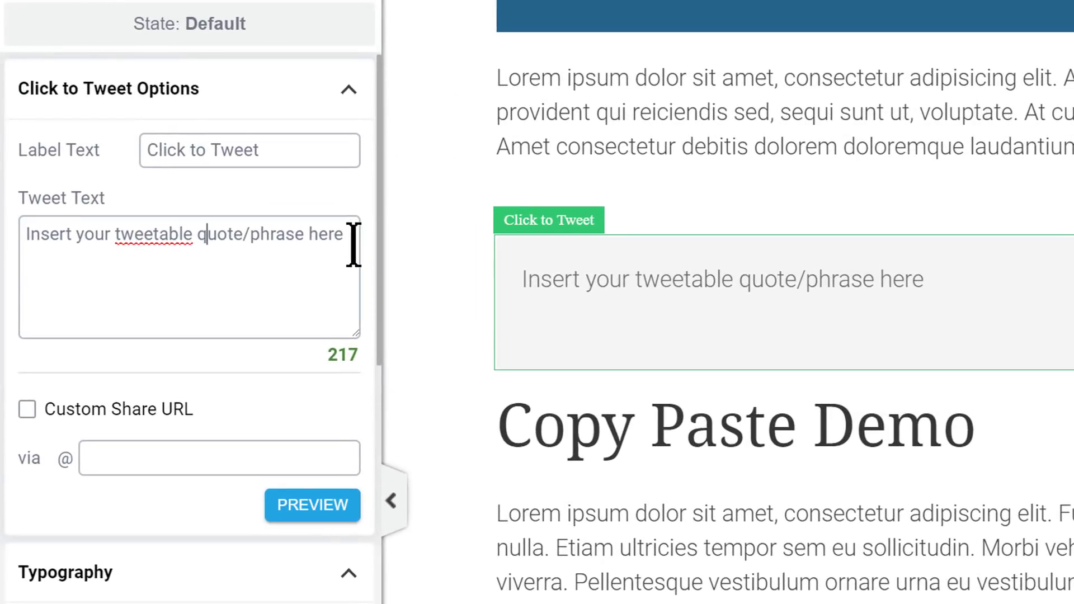
left_click(335, 230)
key("Return")
type("asdfasdfa sdfa sdfa sdf")
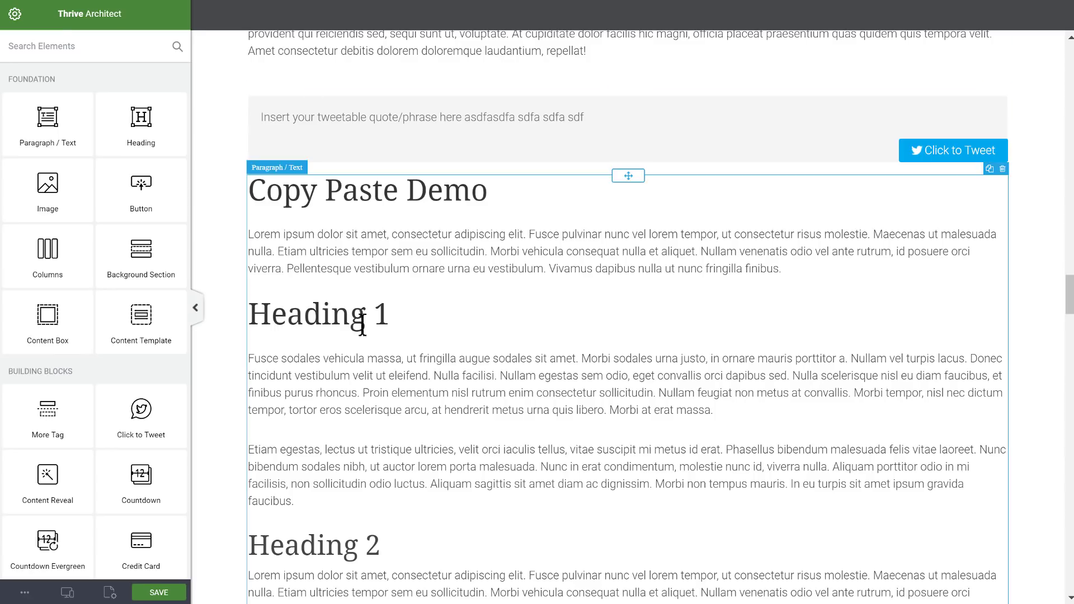
Select the pasted Copy Paste Demo text block and scroll through its content.
left_click(799, 264)
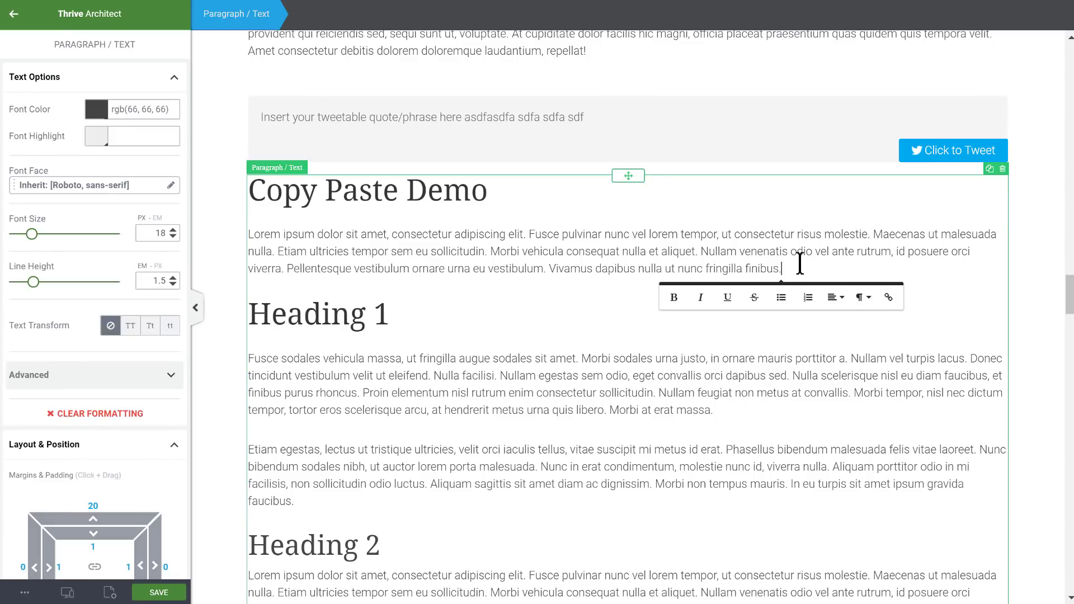
scroll(106, 137, "down", 10)
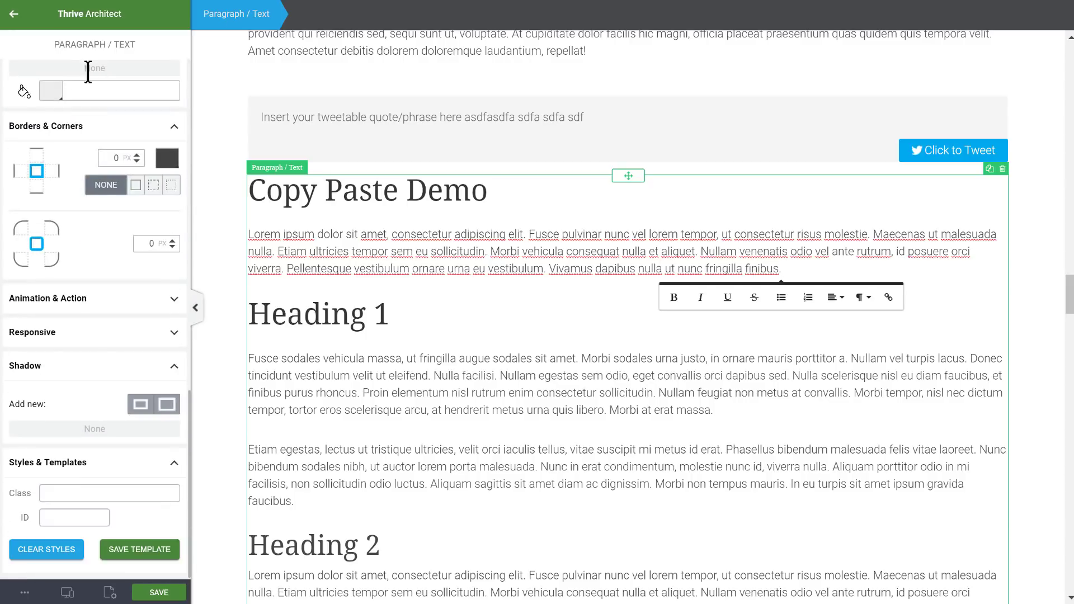
scroll(101, 195, "up", 6)
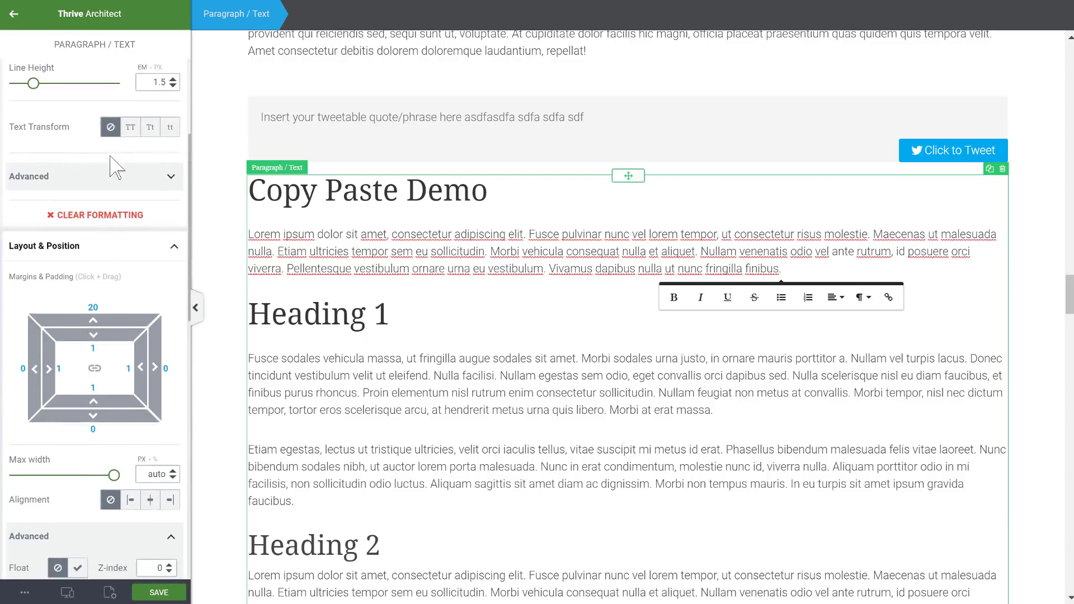
scroll(120, 131, "down", 2)
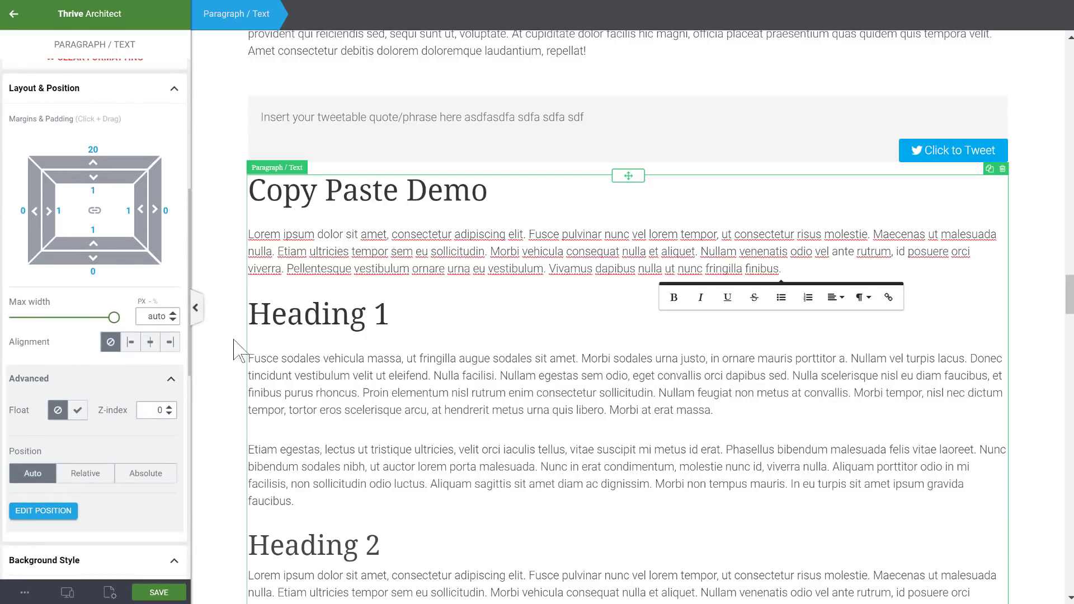
scroll(230, 341, "down", 10)
scroll(230, 335, "up", 3)
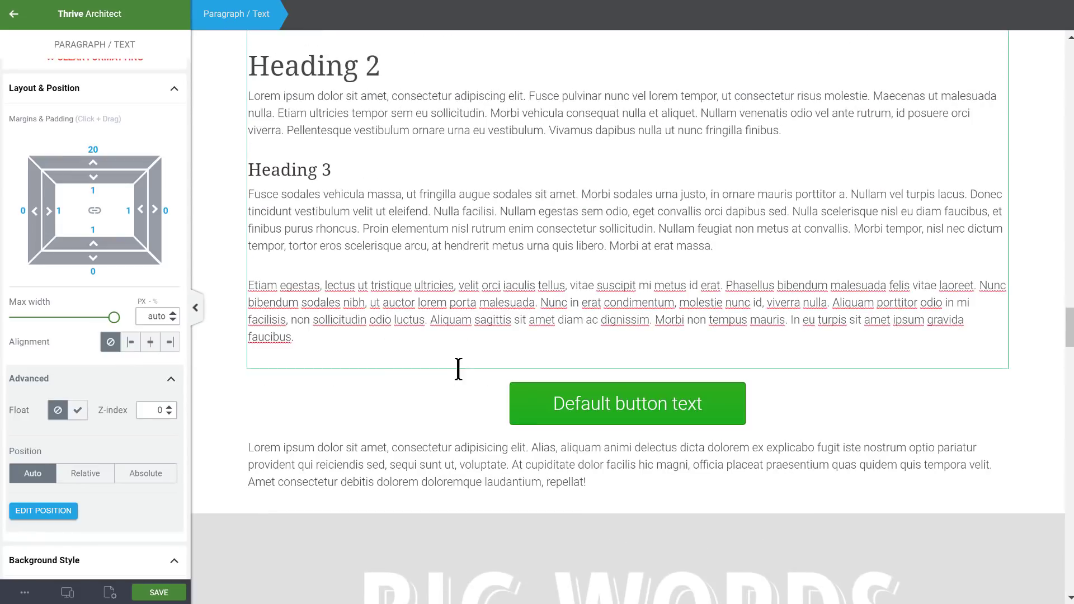
Raise the green Default button's top margin from 20 to 61 under Layout & Position.
left_click(517, 398)
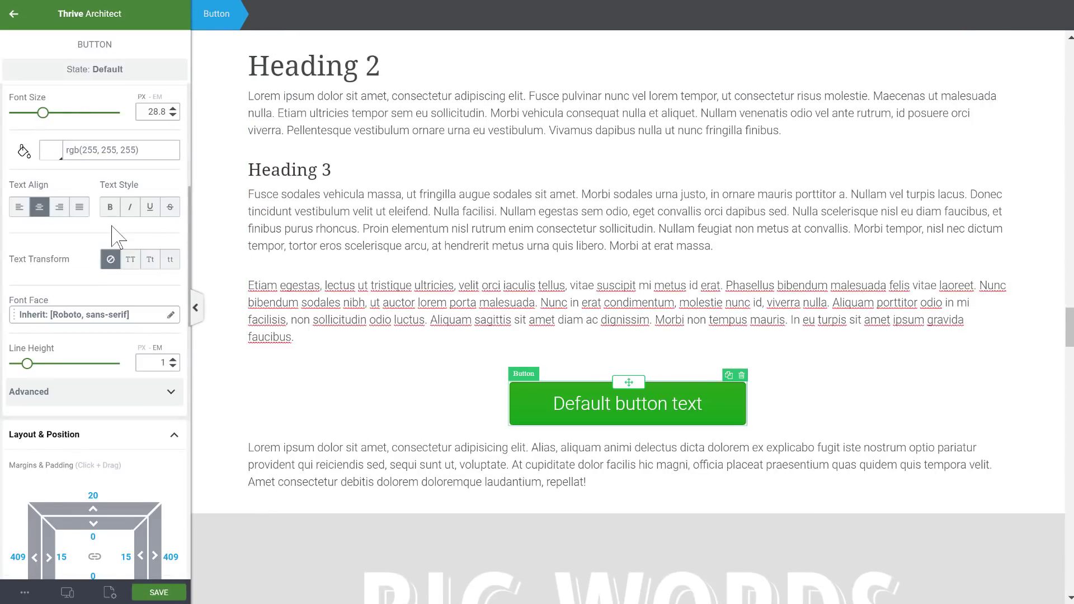
scroll(114, 235, "down", 3)
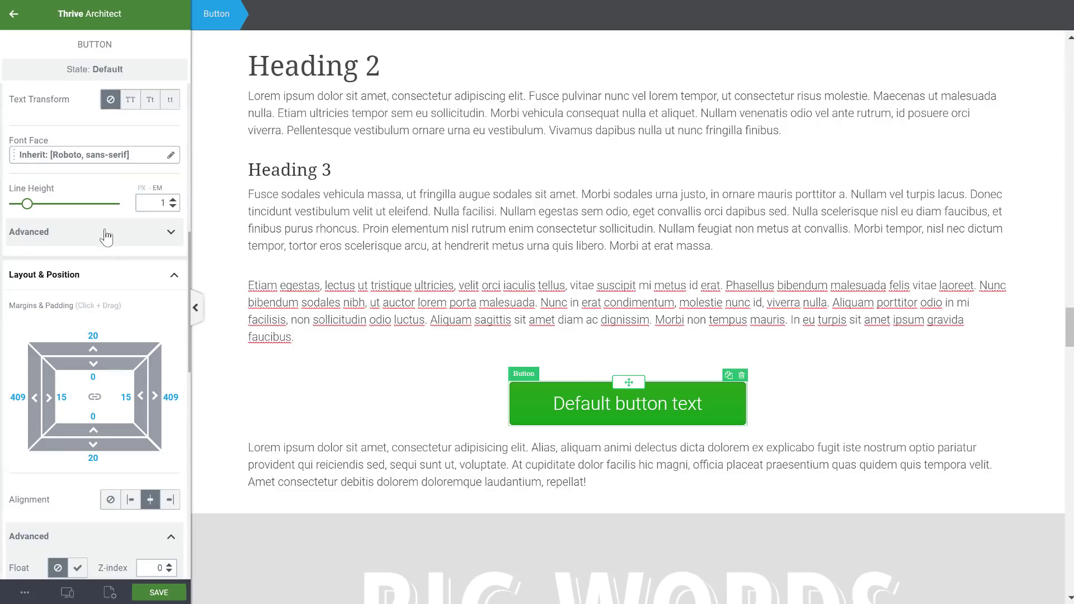
scroll(104, 249, "up", 10)
scroll(101, 216, "down", 2)
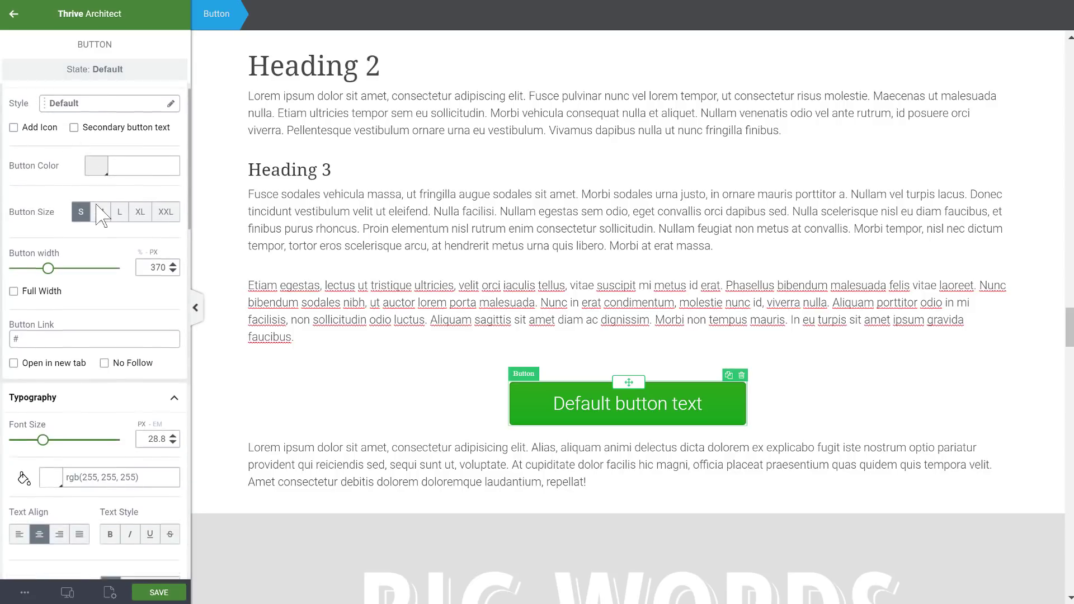
scroll(103, 215, "down", 9)
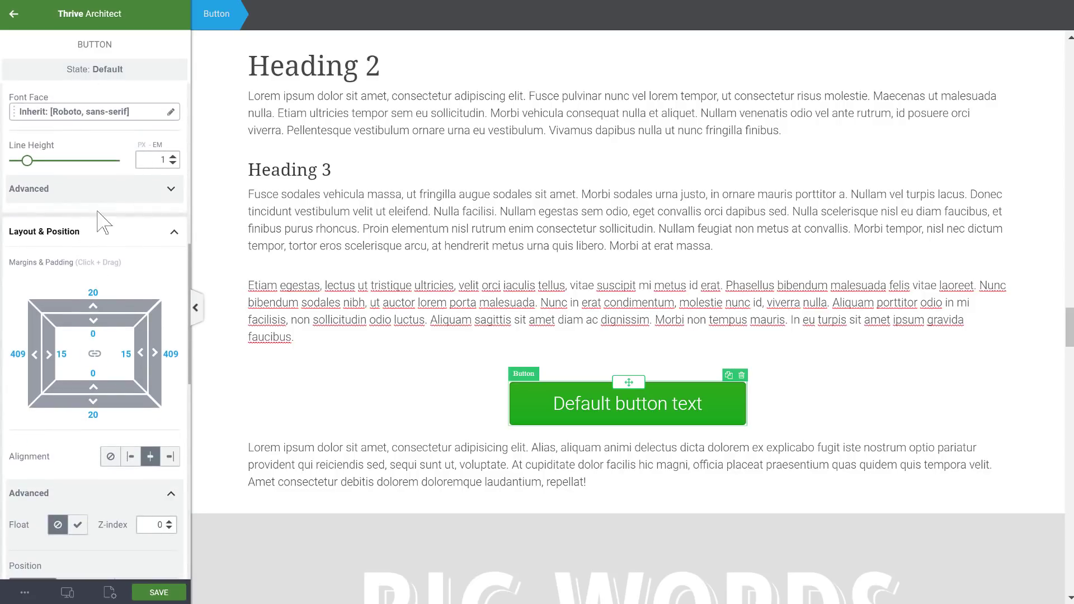
scroll(105, 196, "up", 9)
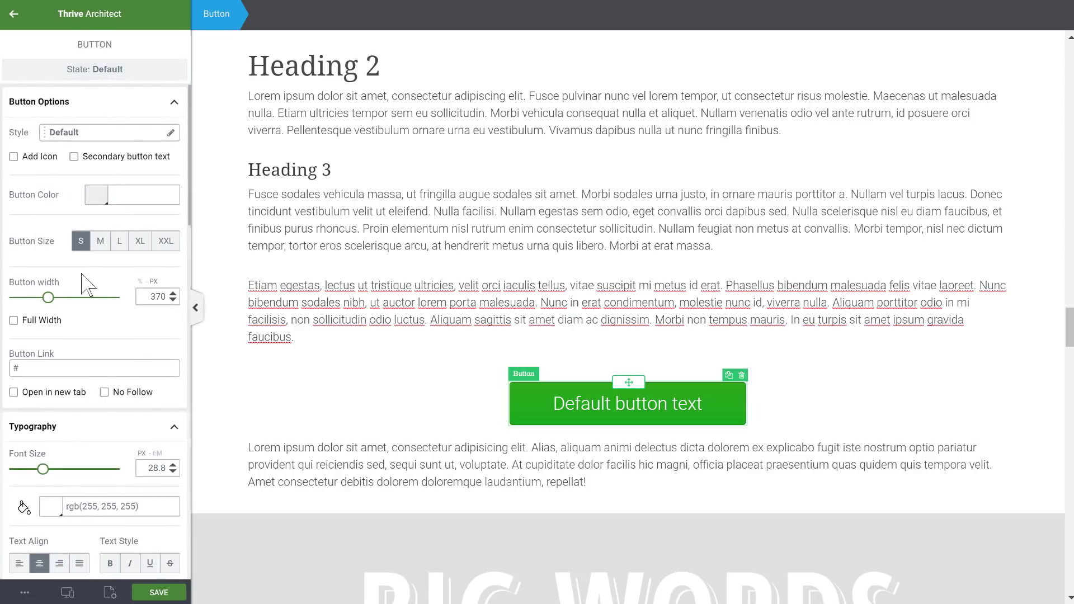
scroll(95, 288, "down", 3)
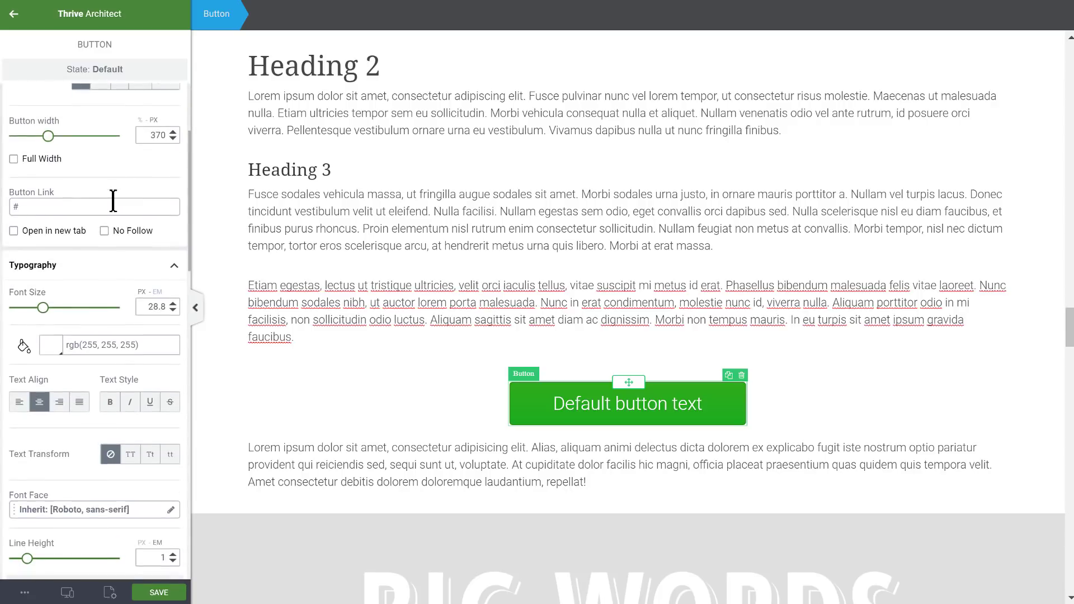
scroll(109, 197, "down", 8)
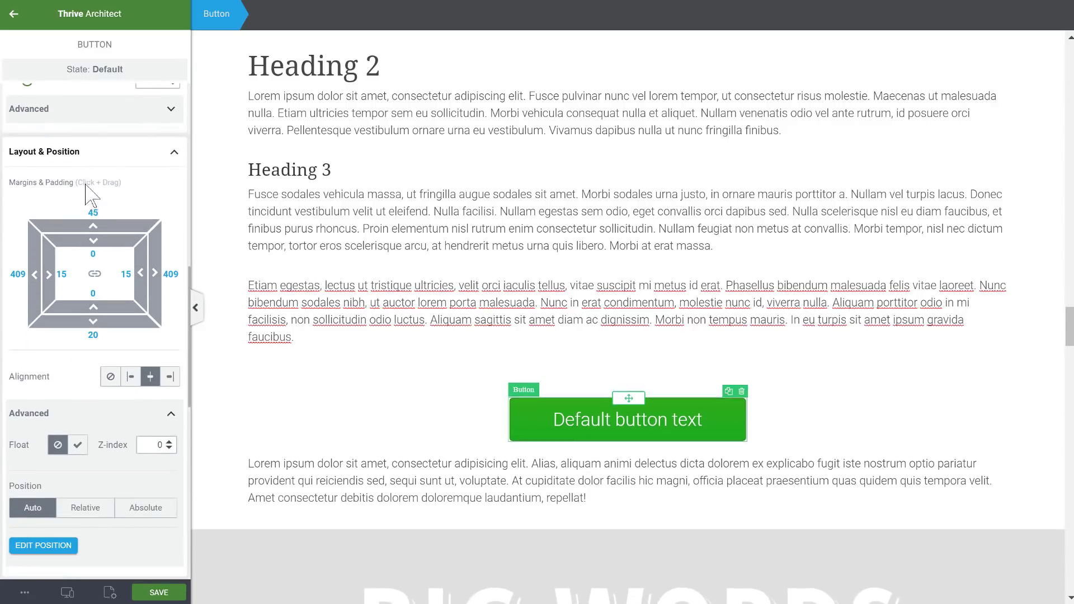
scroll(90, 193, "down", 5)
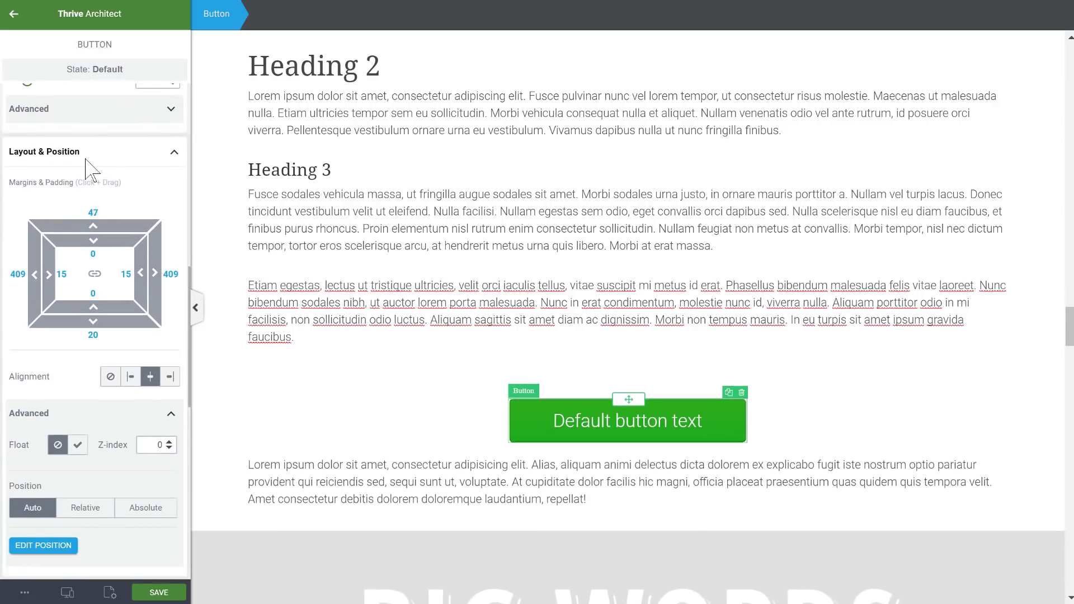
Reselect the pasted text block and review the Heading 2 and Heading 3 sections above the button.
left_click(472, 185)
scroll(120, 321, "down", 3)
scroll(118, 269, "up", 5)
scroll(84, 257, "up", 4)
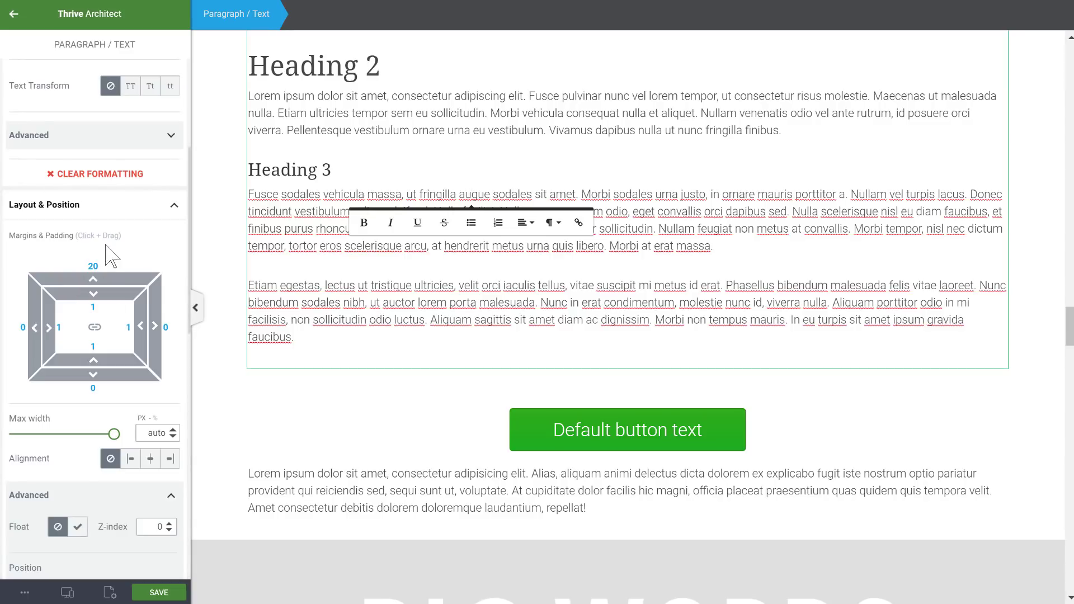
scroll(112, 260, "up", 4)
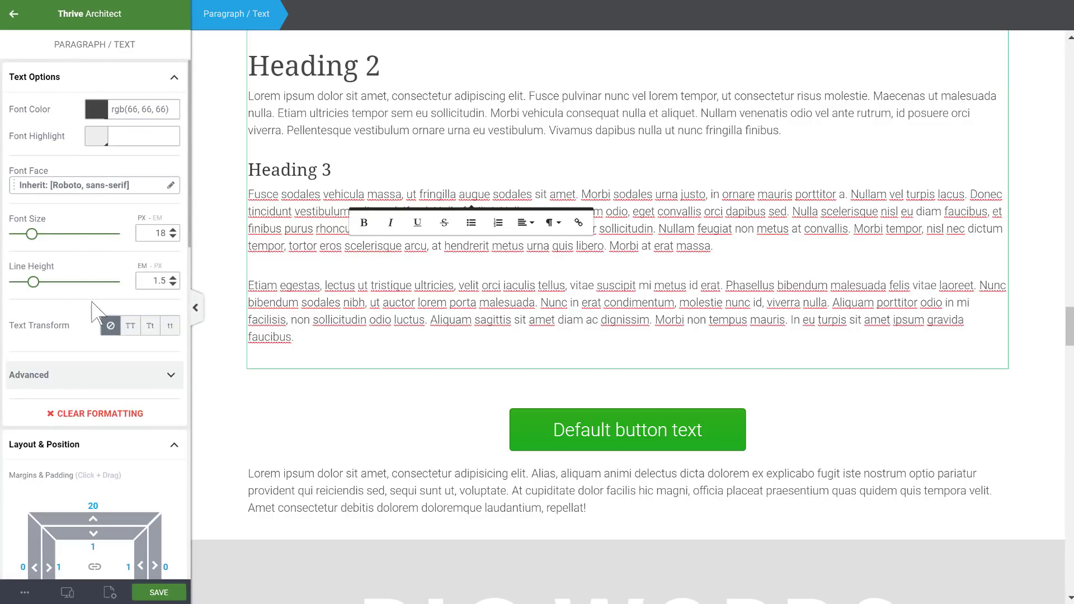
scroll(87, 310, "down", 3)
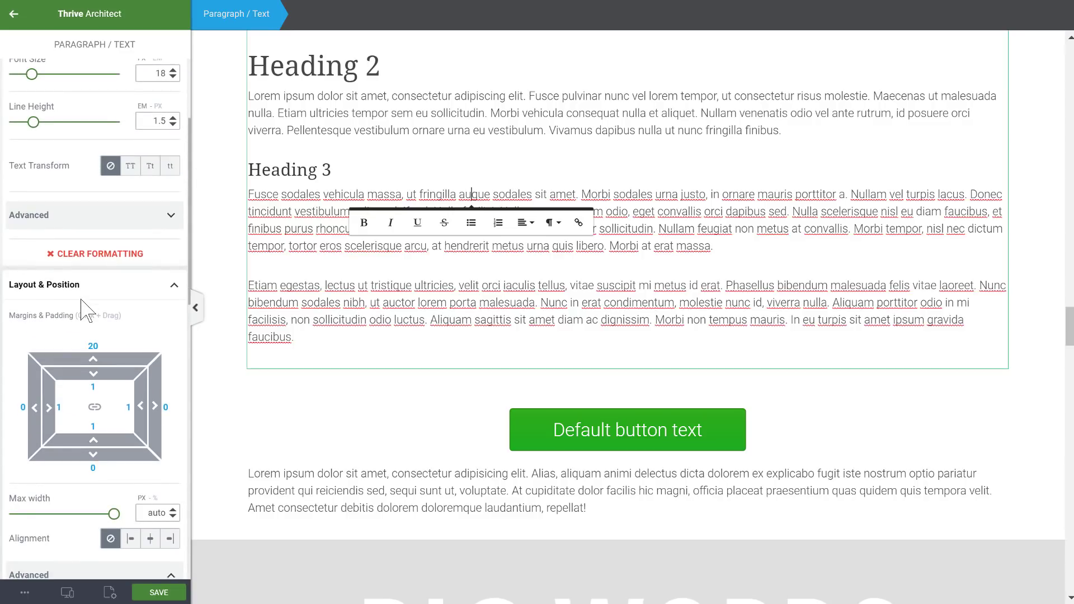
scroll(151, 196, "down", 6)
scroll(145, 256, "down", 6)
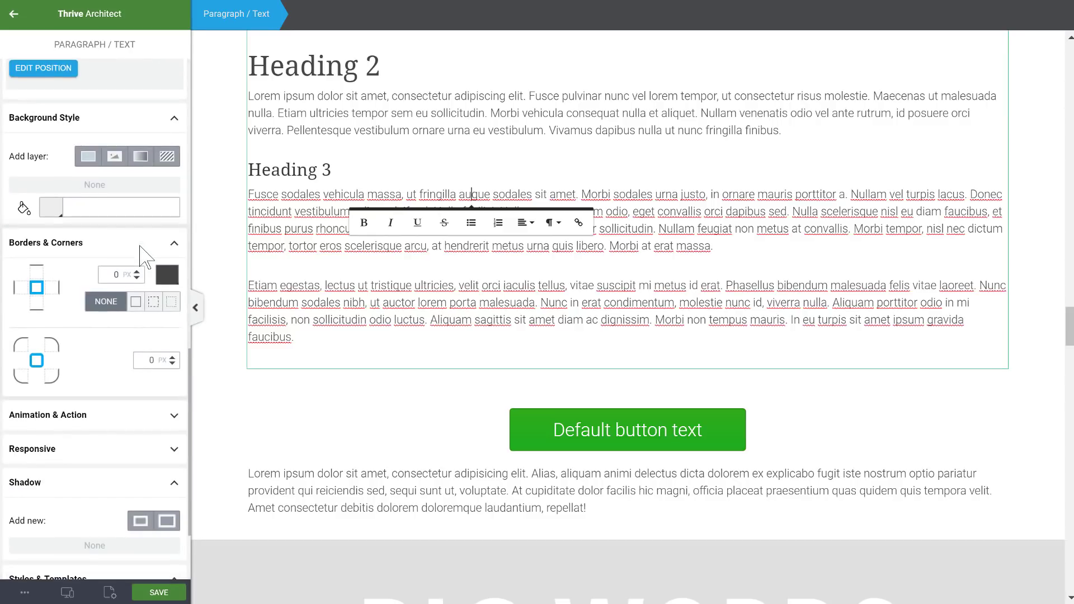
scroll(130, 338, "up", 7)
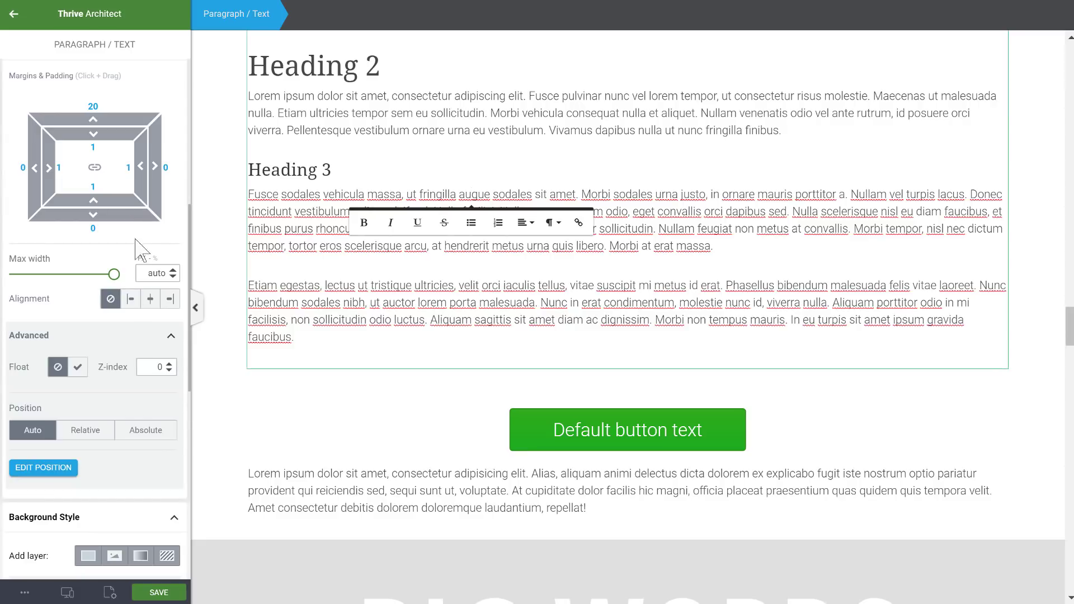
scroll(117, 271, "up", 3)
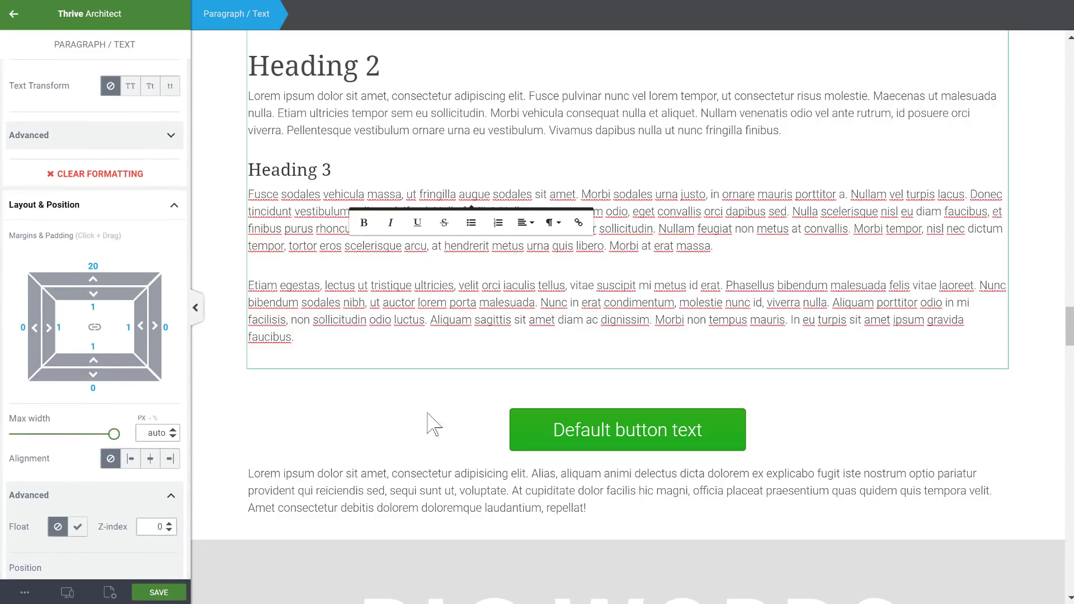